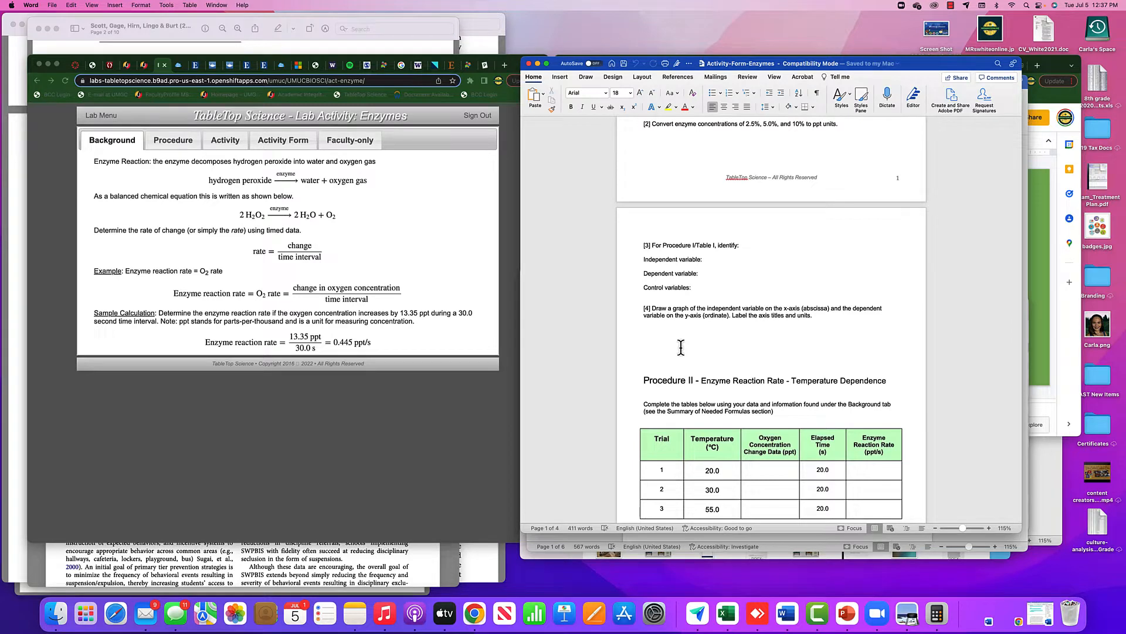
Review the procedure tables and questions in the enzyme activity form.
{"action": "scroll", "coordinate": [681, 347], "scroll_direction": "up", "scroll_amount": 8}
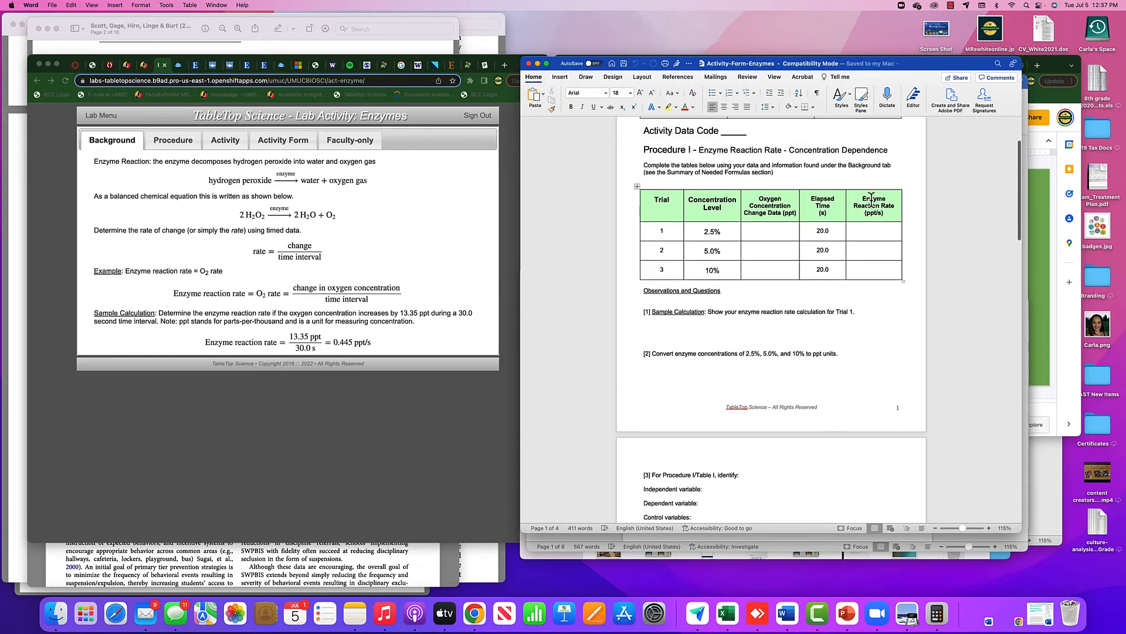
{"action": "scroll", "coordinate": [743, 217], "scroll_direction": "up", "scroll_amount": 1}
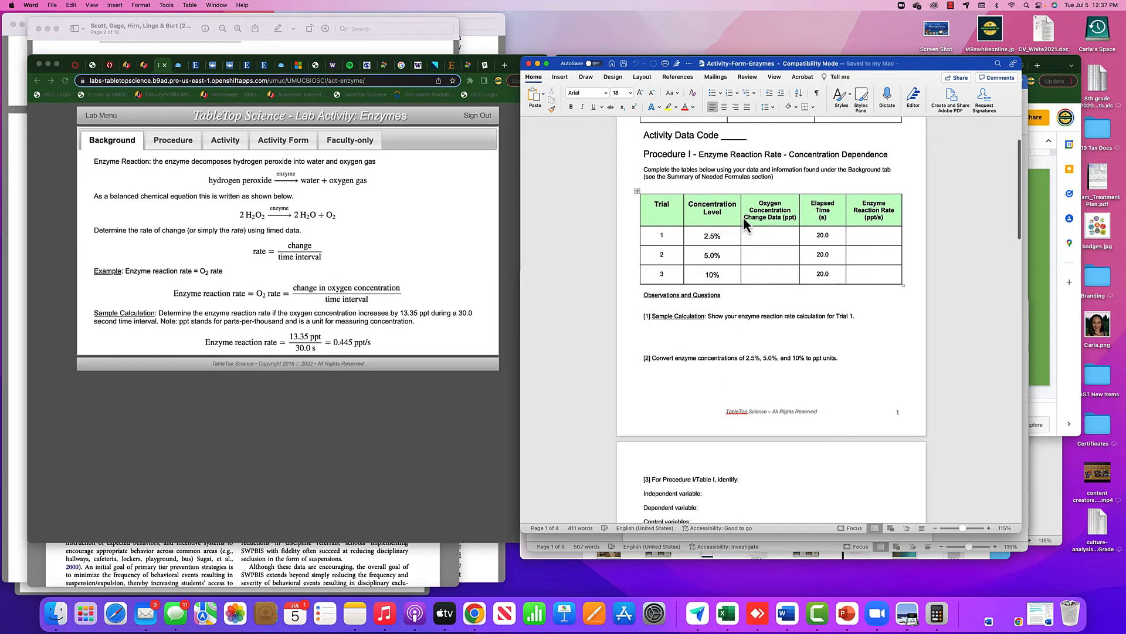
{"action": "scroll", "coordinate": [744, 217], "scroll_direction": "down", "scroll_amount": 1}
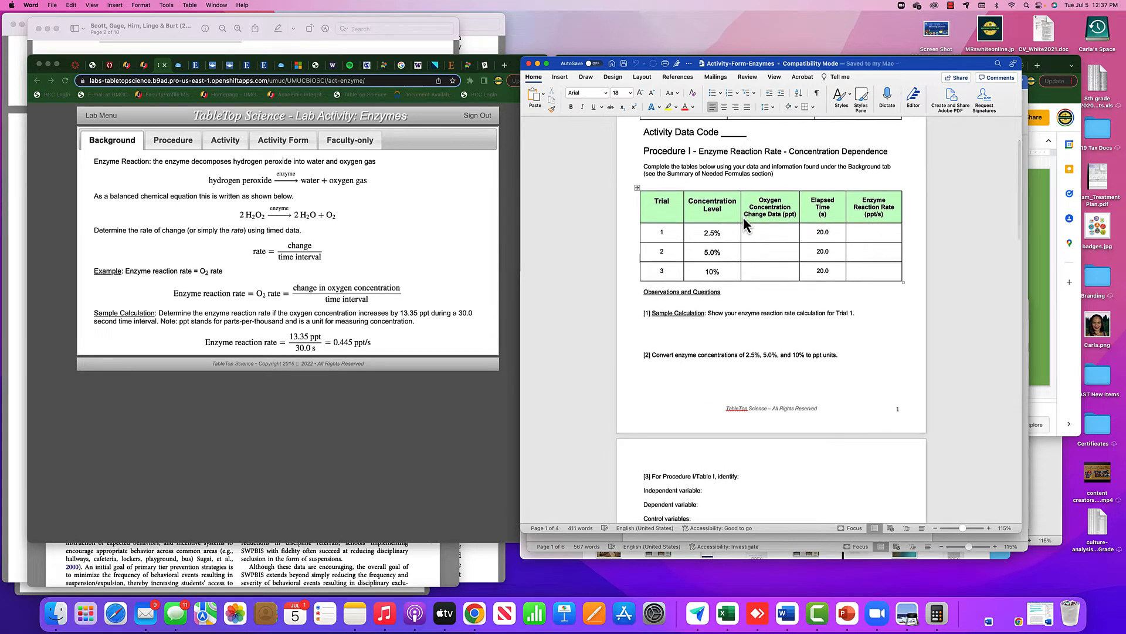
{"action": "scroll", "coordinate": [744, 222], "scroll_direction": "down", "scroll_amount": 20}
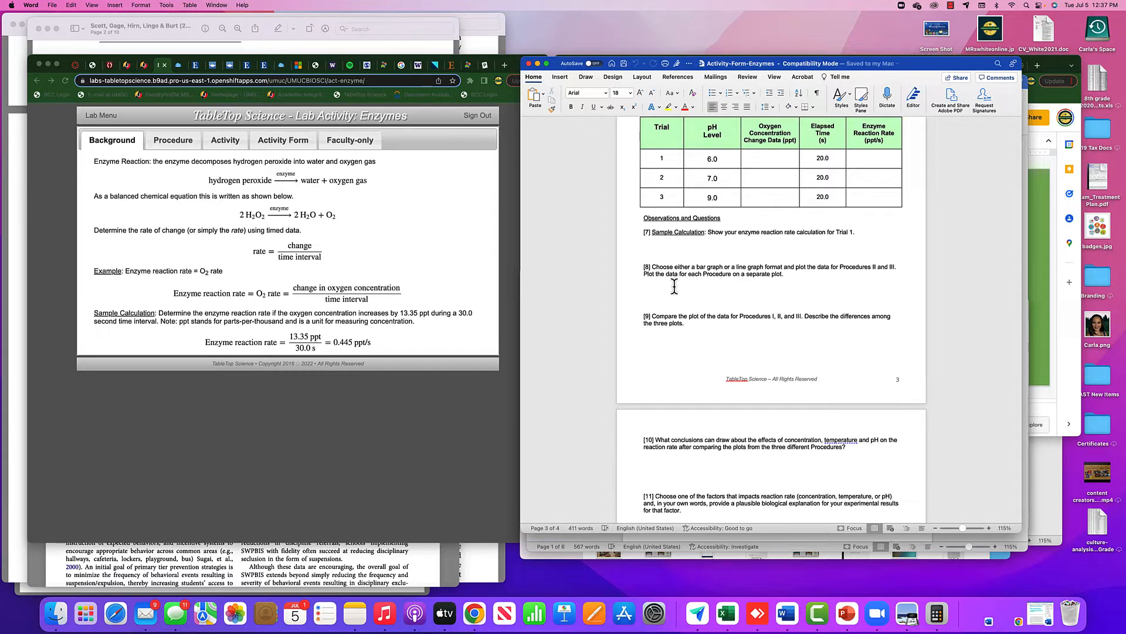
{"action": "scroll", "coordinate": [674, 286], "scroll_direction": "up", "scroll_amount": 20}
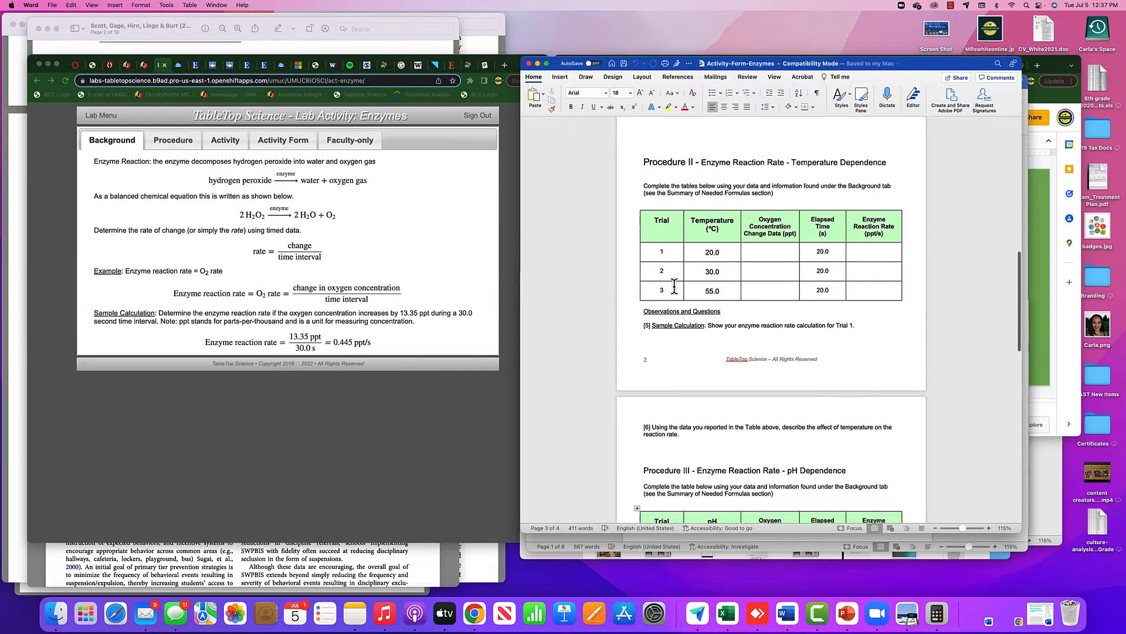
{"action": "scroll", "coordinate": [675, 287], "scroll_direction": "up", "scroll_amount": 3}
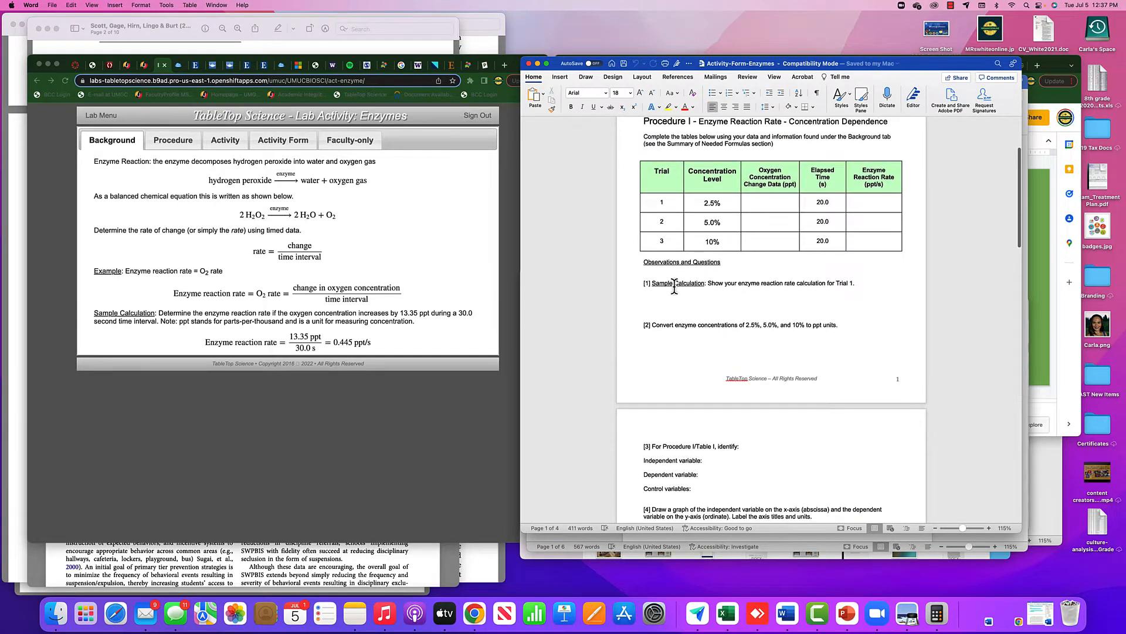
Insert a basic 2-D line chart in the blank space below question 4 of the activity form.
{"action": "scroll", "coordinate": [674, 286], "scroll_direction": "down", "scroll_amount": 10}
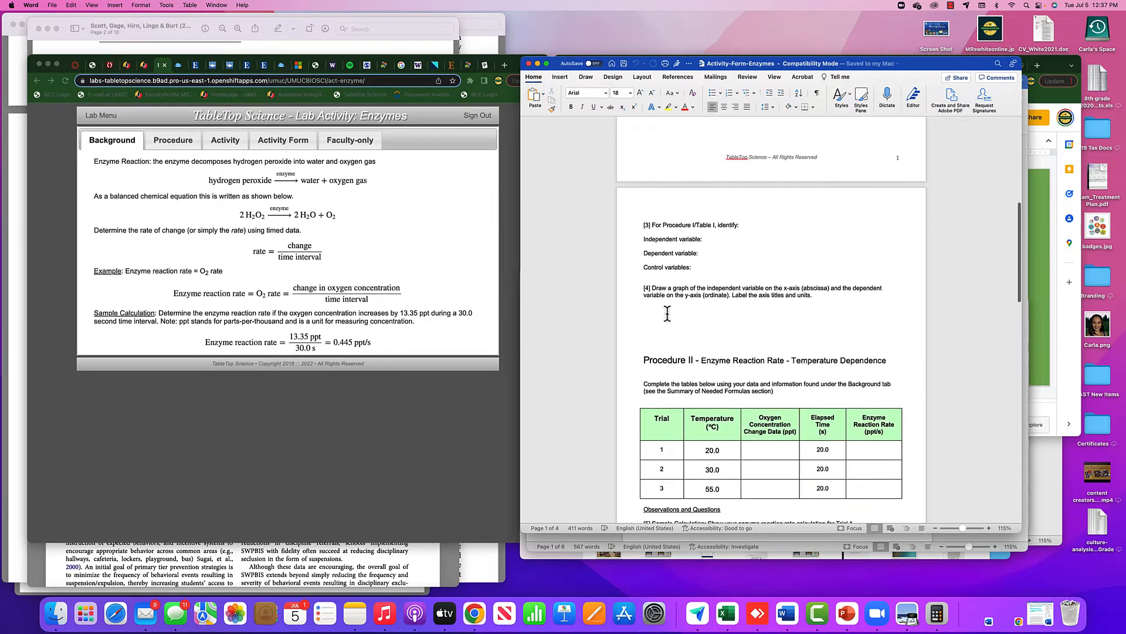
{"action": "left_click", "coordinate": [668, 313]}
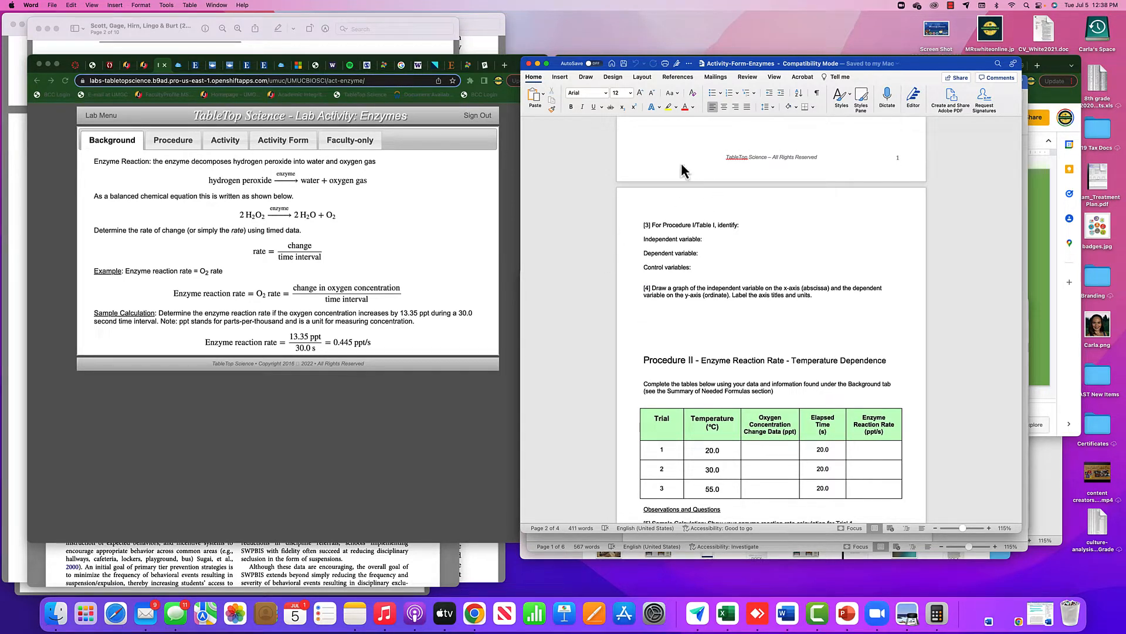
{"action": "left_click", "coordinate": [560, 77]}
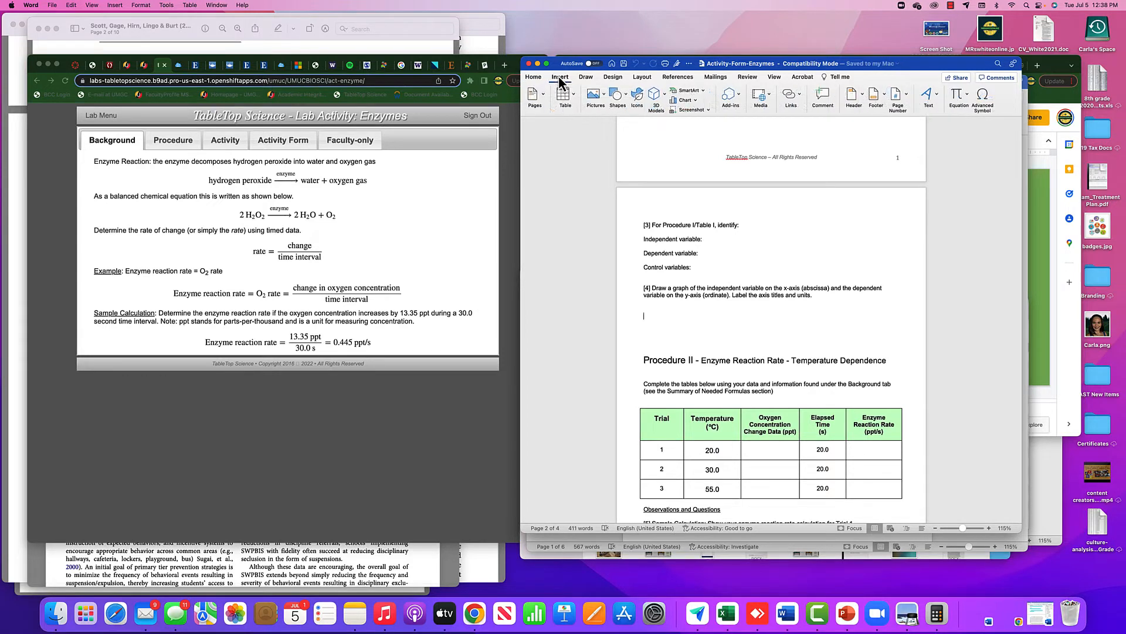
{"action": "left_click", "coordinate": [695, 99]}
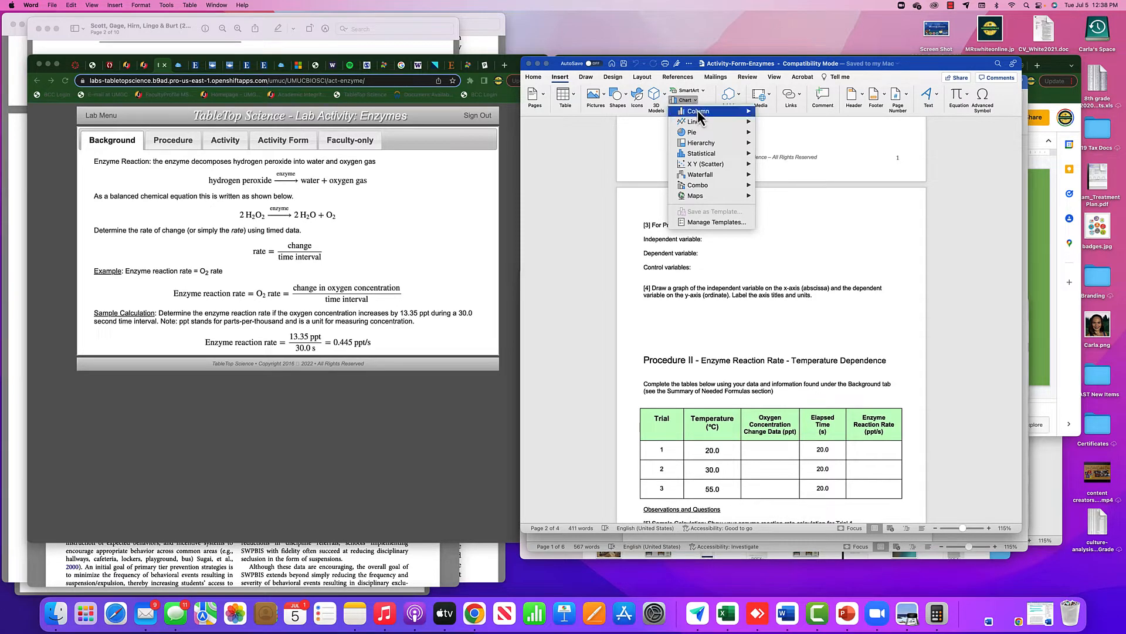
{"action": "mouse_move", "coordinate": [703, 125]}
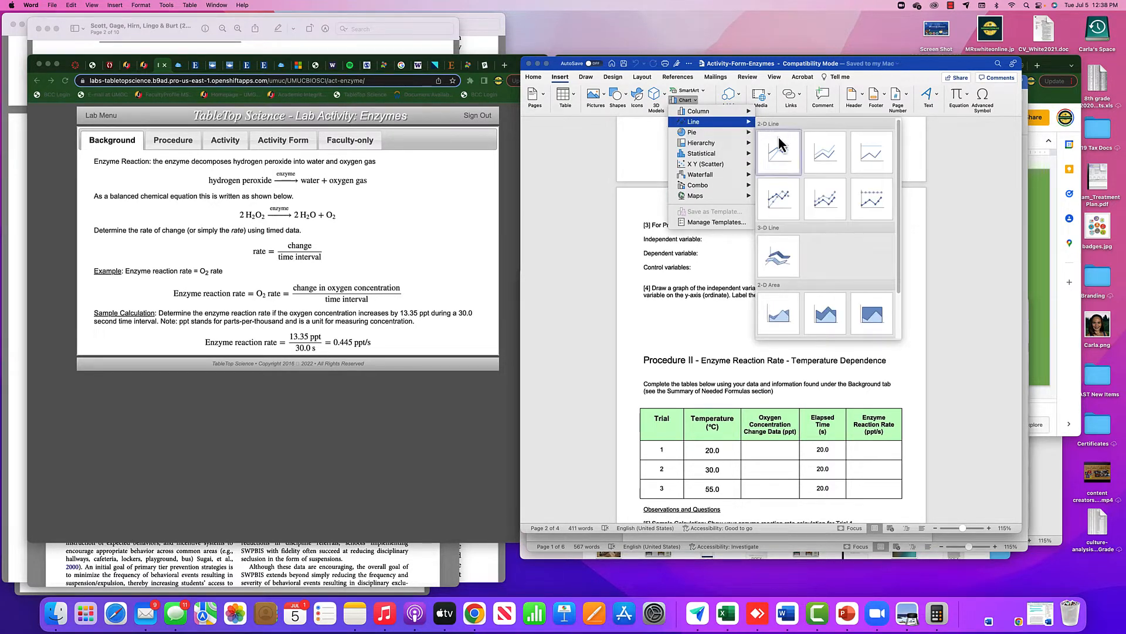
{"action": "left_click", "coordinate": [782, 152]}
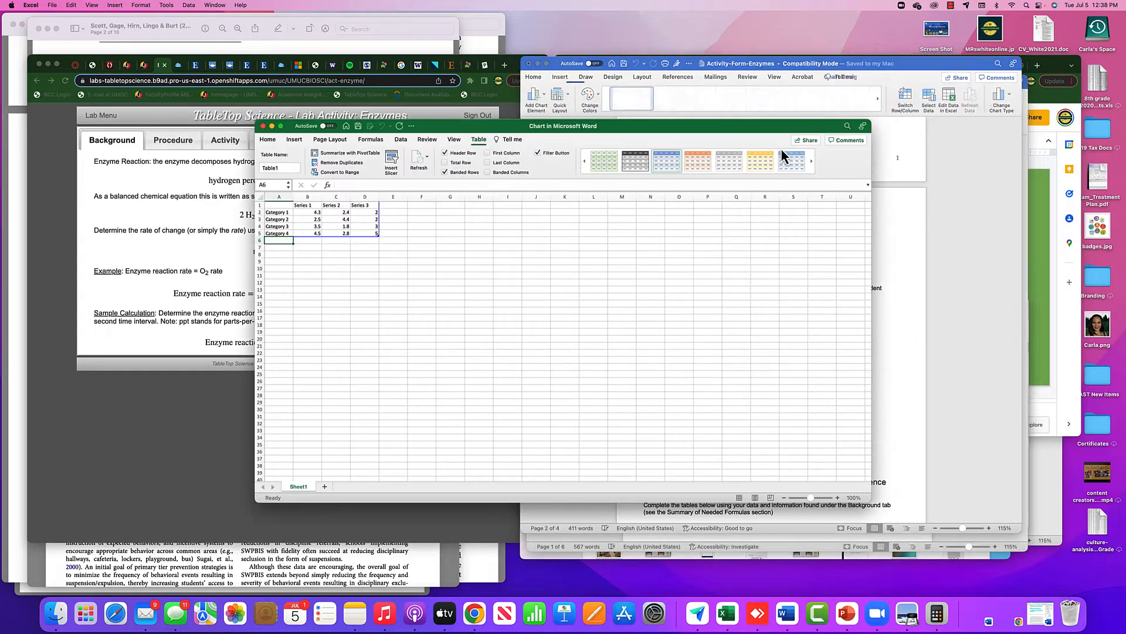
Arrange the chart data sheet beside the activity form, narrowing the sheet's window so the Procedure I table stays in view.
{"action": "left_click_drag", "start_coordinate": [721, 129], "coordinate": [757, 136]}
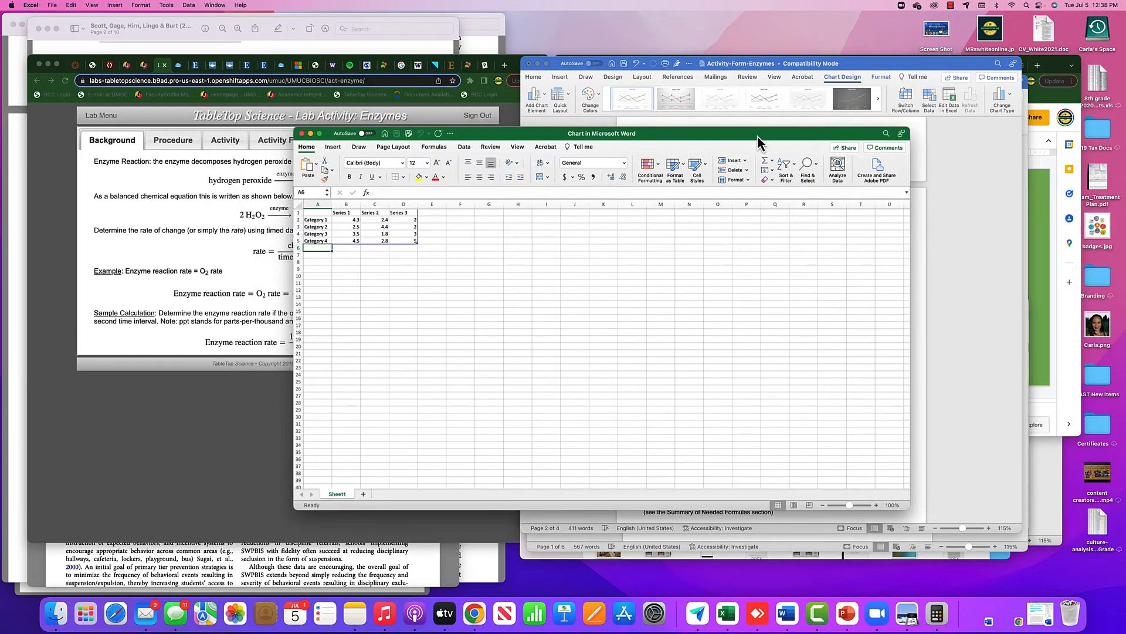
{"action": "left_click_drag", "start_coordinate": [908, 131], "coordinate": [824, 122]}
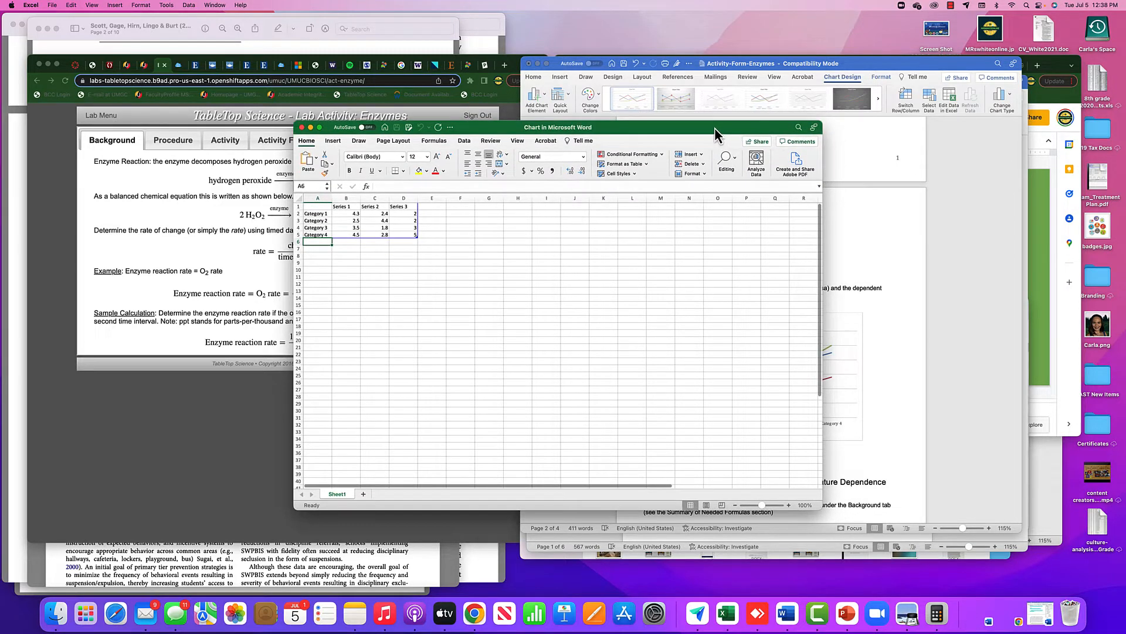
{"action": "left_click_drag", "start_coordinate": [715, 128], "coordinate": [816, 126]}
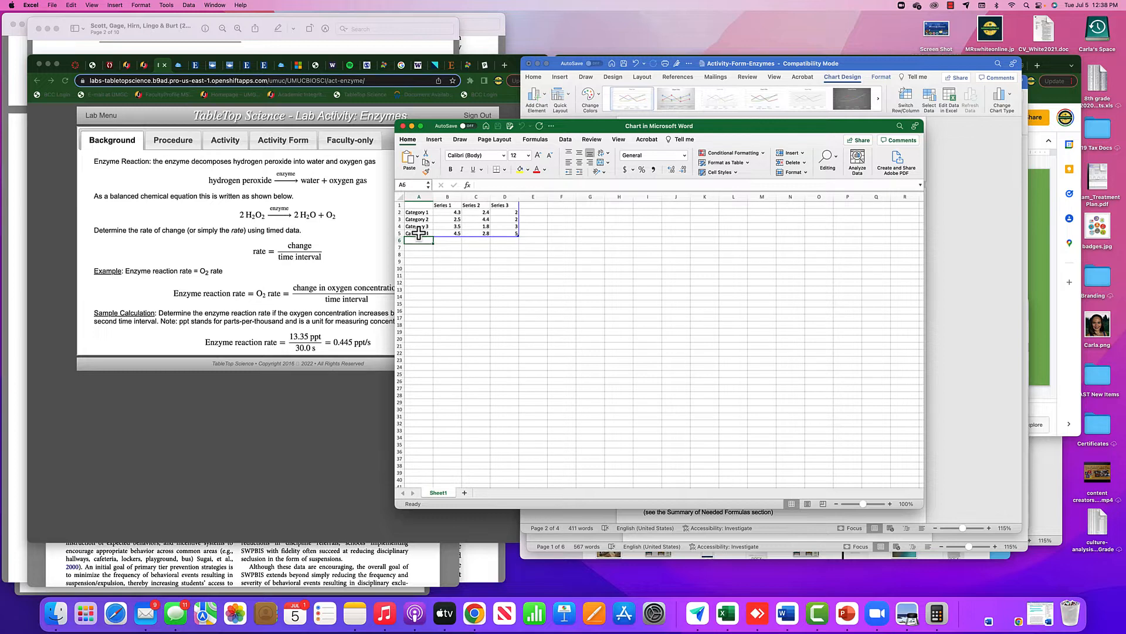
{"action": "left_click_drag", "start_coordinate": [750, 126], "coordinate": [563, 152]}
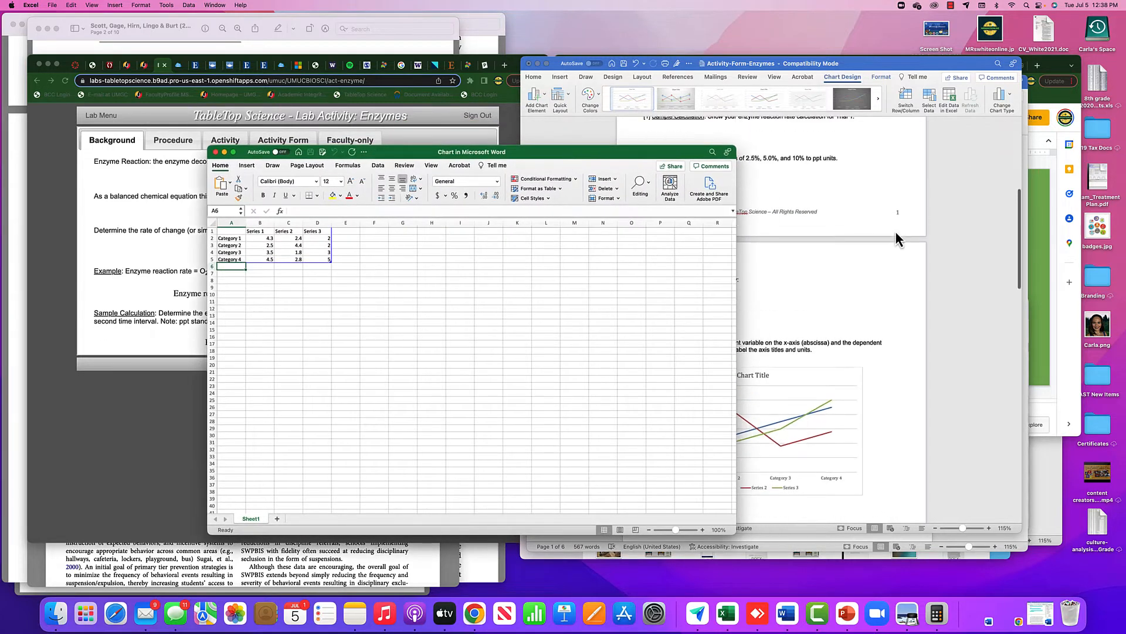
{"action": "scroll", "coordinate": [895, 231], "scroll_direction": "up", "scroll_amount": 3}
{"action": "left_click_drag", "start_coordinate": [658, 154], "coordinate": [549, 149]}
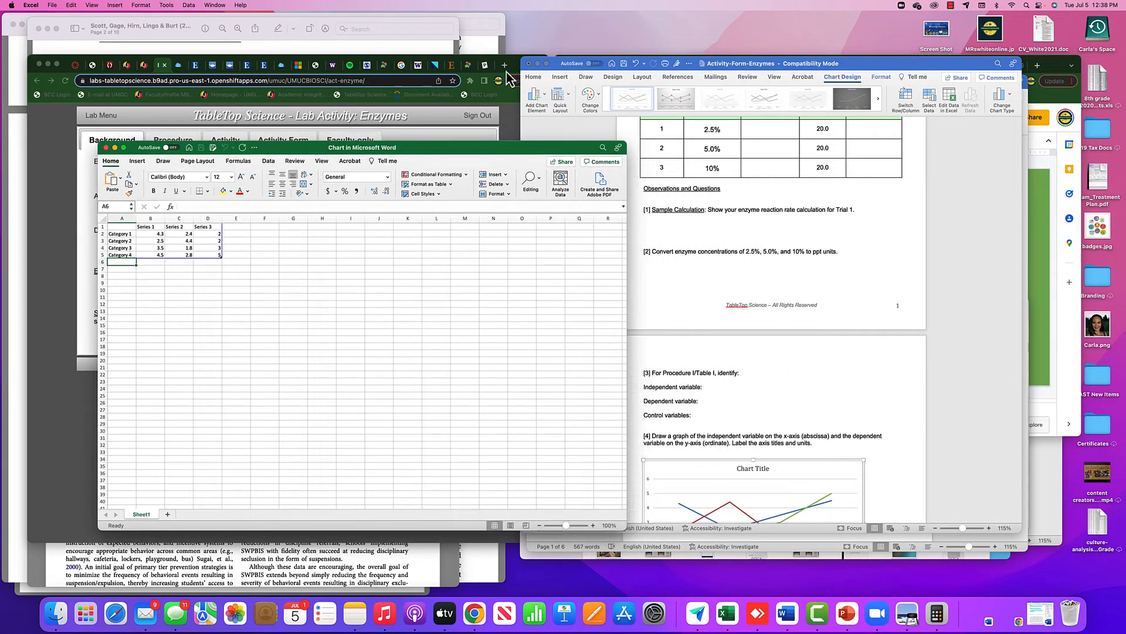
{"action": "left_click_drag", "start_coordinate": [857, 63], "coordinate": [896, 62]}
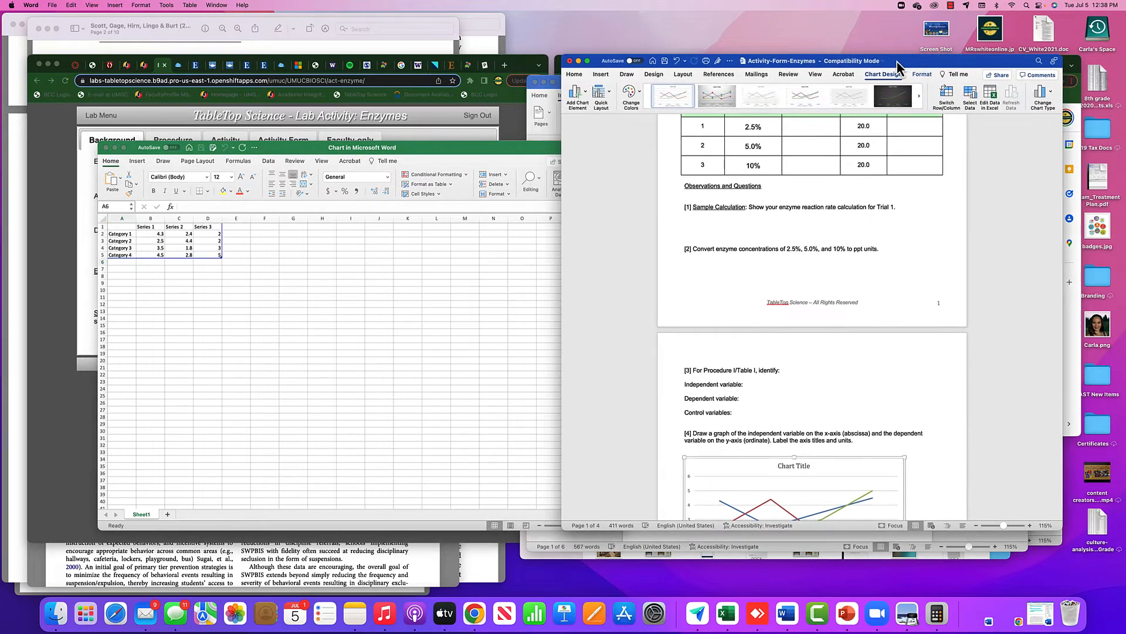
{"action": "left_click_drag", "start_coordinate": [525, 149], "coordinate": [516, 125]}
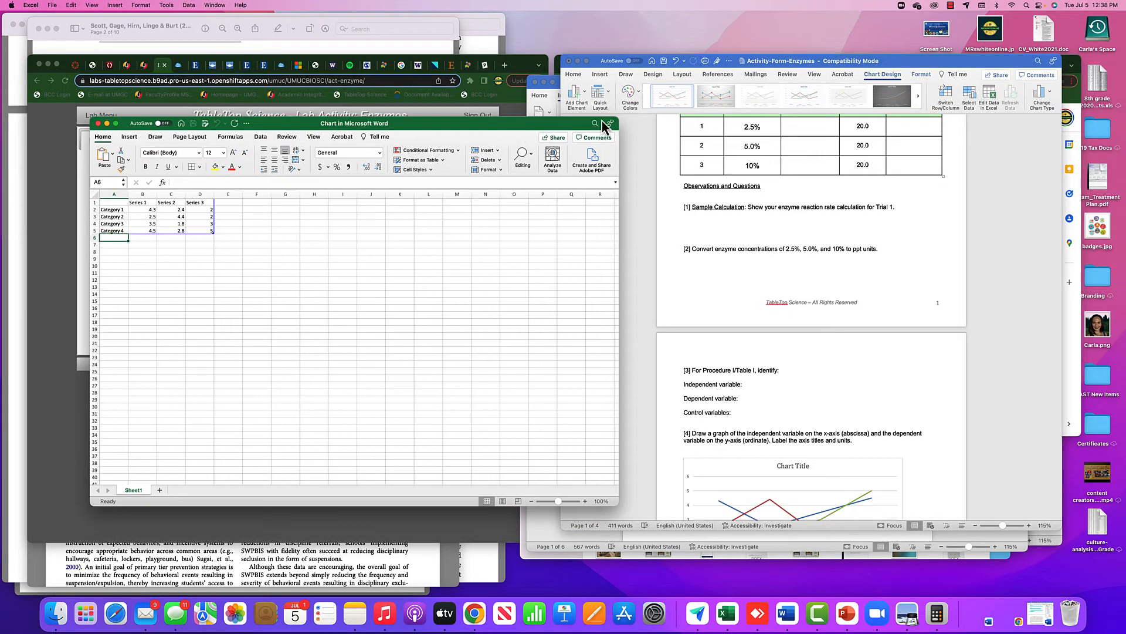
{"action": "left_click_drag", "start_coordinate": [616, 120], "coordinate": [553, 108]}
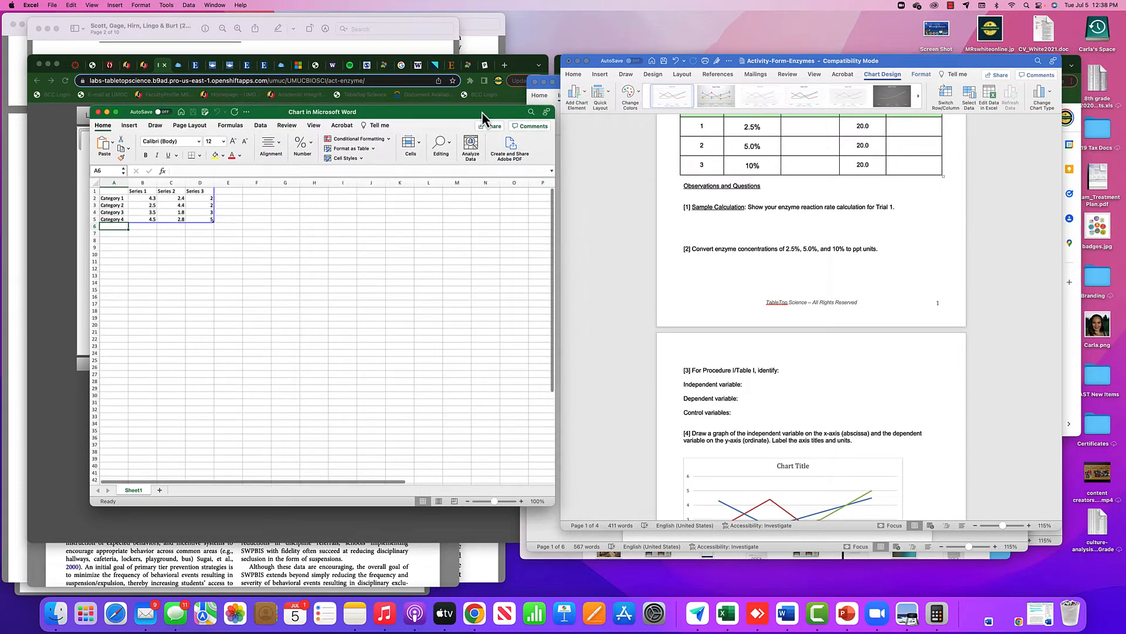
{"action": "left_click_drag", "start_coordinate": [483, 112], "coordinate": [488, 108]}
{"action": "scroll", "coordinate": [720, 252], "scroll_direction": "up", "scroll_amount": 5}
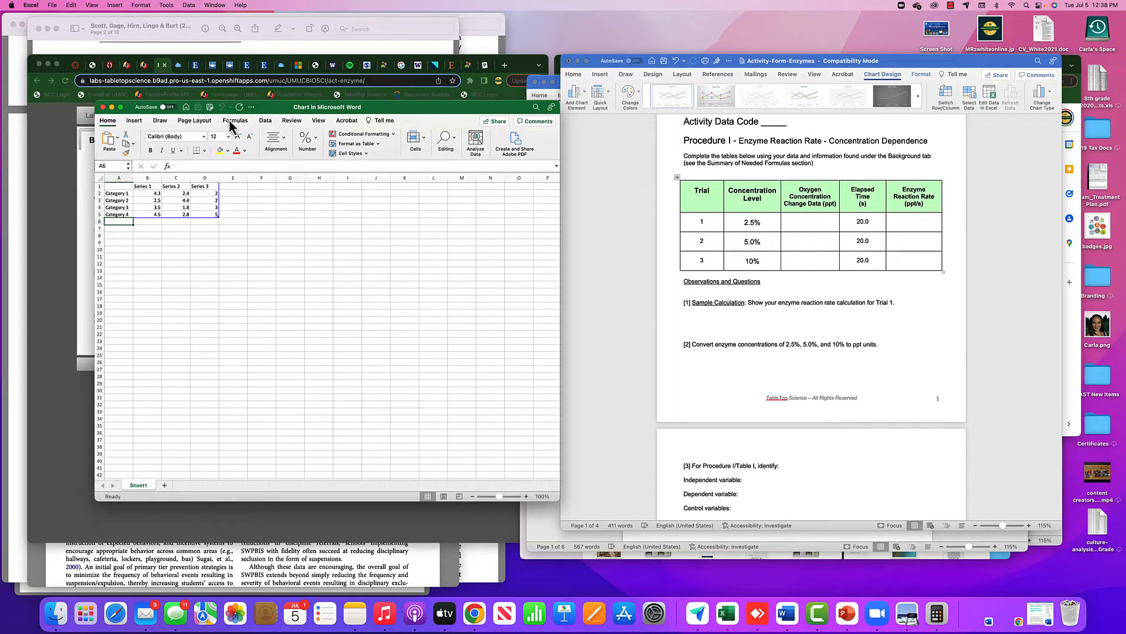
{"action": "left_click_drag", "start_coordinate": [384, 108], "coordinate": [467, 119]}
Rename the first three category labels in the chart data as Trial 1, Trial 2 and Trial 3.
{"action": "left_click", "coordinate": [202, 204]}
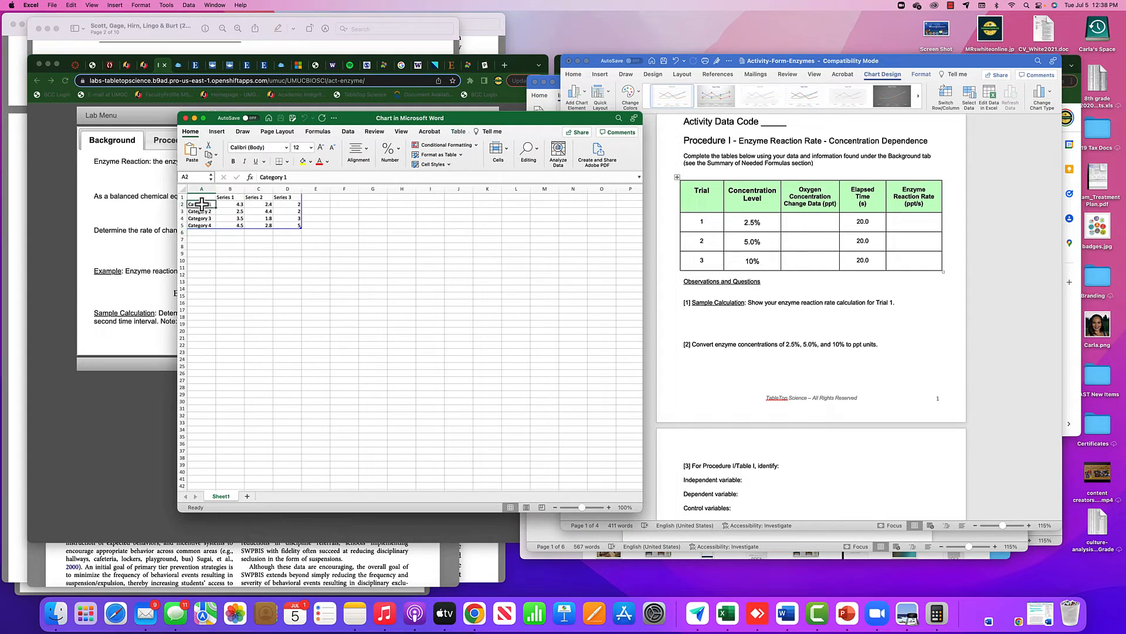
{"action": "type", "text": "Trial 1"}
{"action": "key", "text": "Return"}
{"action": "type", "text": "Trial 2"}
{"action": "key", "text": "Return"}
{"action": "type", "text": "T"}
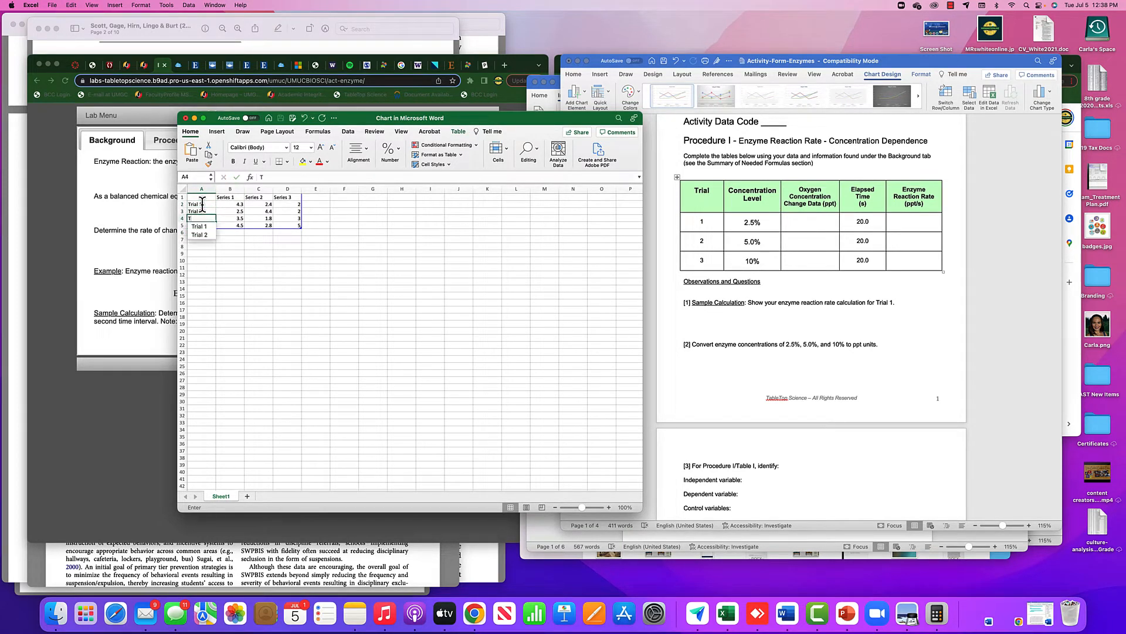
{"action": "type", "text": "rial "}
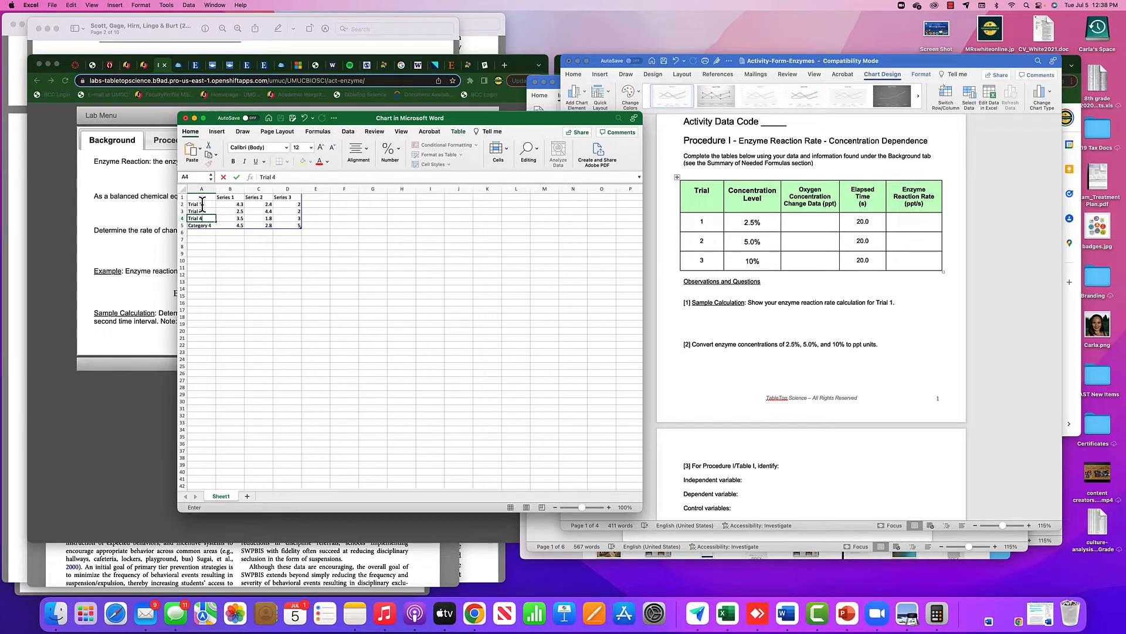
{"action": "type", "text": "2"}
{"action": "type", "text": "3"}
{"action": "key", "text": "BackSpace"}
{"action": "key", "text": "BackSpace"}
{"action": "type", "text": "3"}
{"action": "key", "text": "Return"}
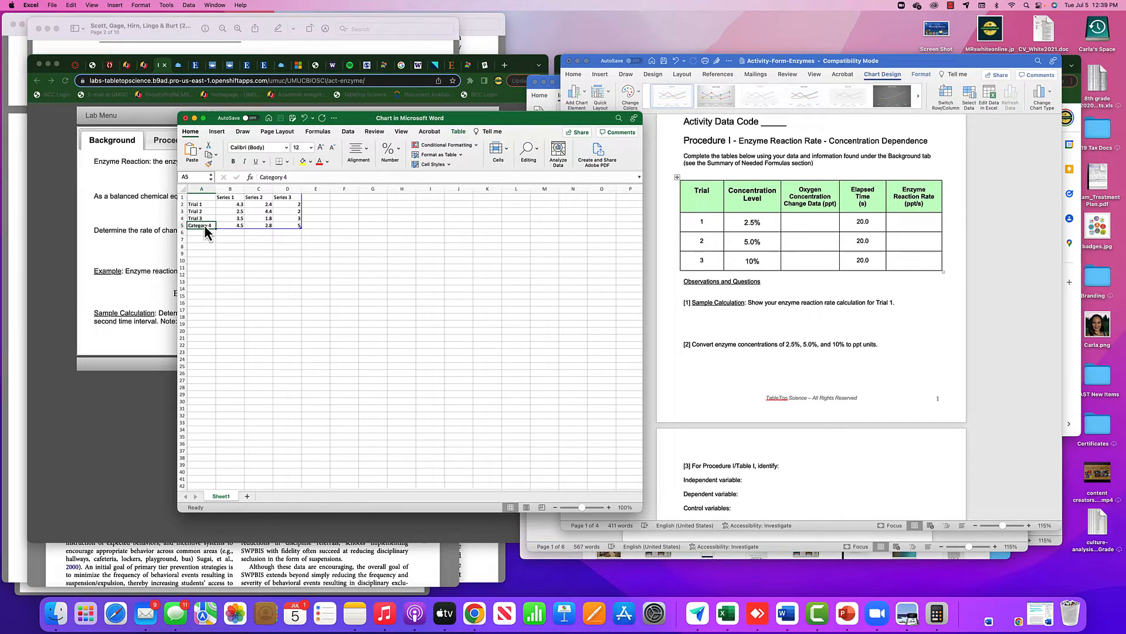
Delete the Category 4 table row from the chart data.
{"action": "left_click", "coordinate": [196, 240]}
{"action": "left_click", "coordinate": [189, 227]}
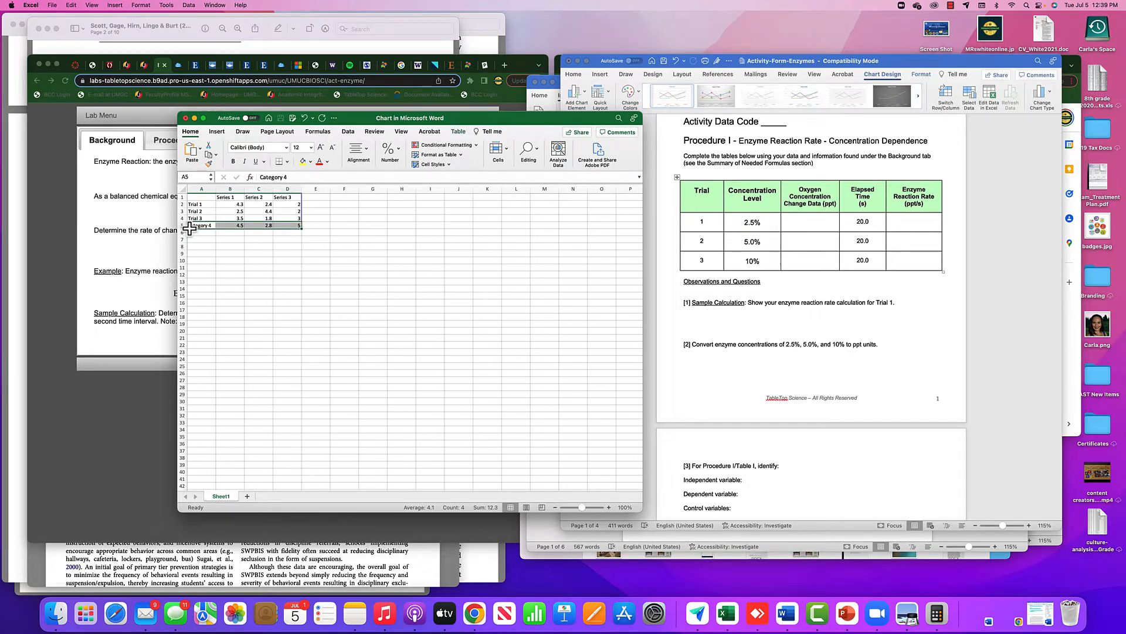
{"action": "right_click", "coordinate": [189, 228]}
{"action": "mouse_move", "coordinate": [233, 325]}
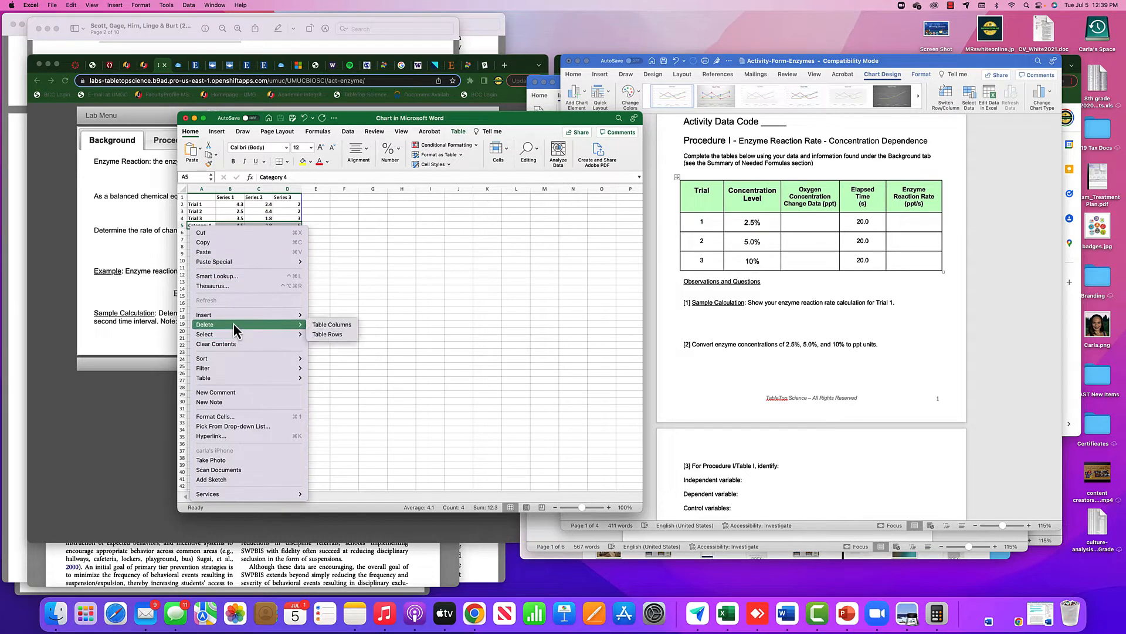
{"action": "left_click", "coordinate": [327, 332]}
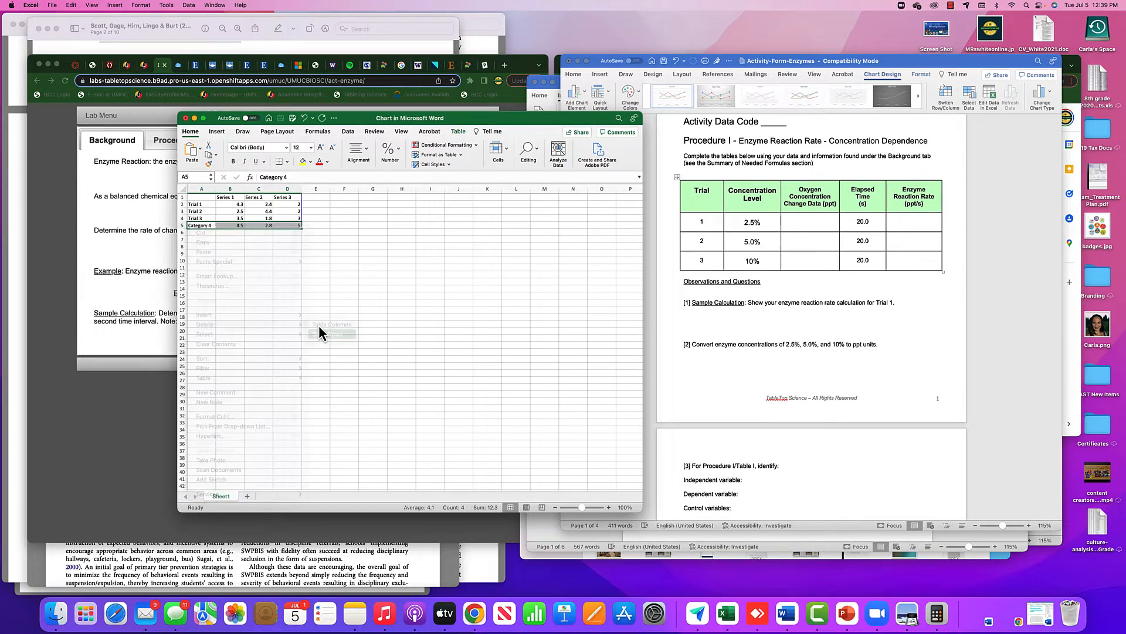
{"action": "left_click", "coordinate": [306, 289]}
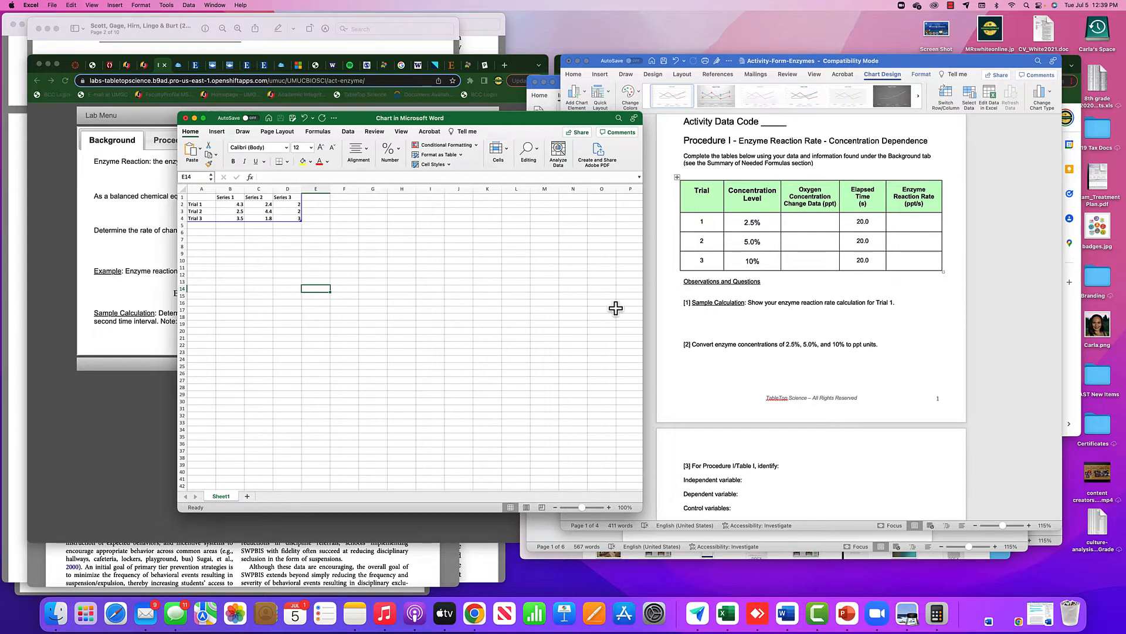
Check the chart in the form, then rename the Series 1 header as Concentration and widen its column to fit.
{"action": "scroll", "coordinate": [613, 307], "scroll_direction": "down", "scroll_amount": 5}
{"action": "scroll", "coordinate": [788, 378], "scroll_direction": "down", "scroll_amount": 4}
{"action": "scroll", "coordinate": [788, 378], "scroll_direction": "down", "scroll_amount": 4}
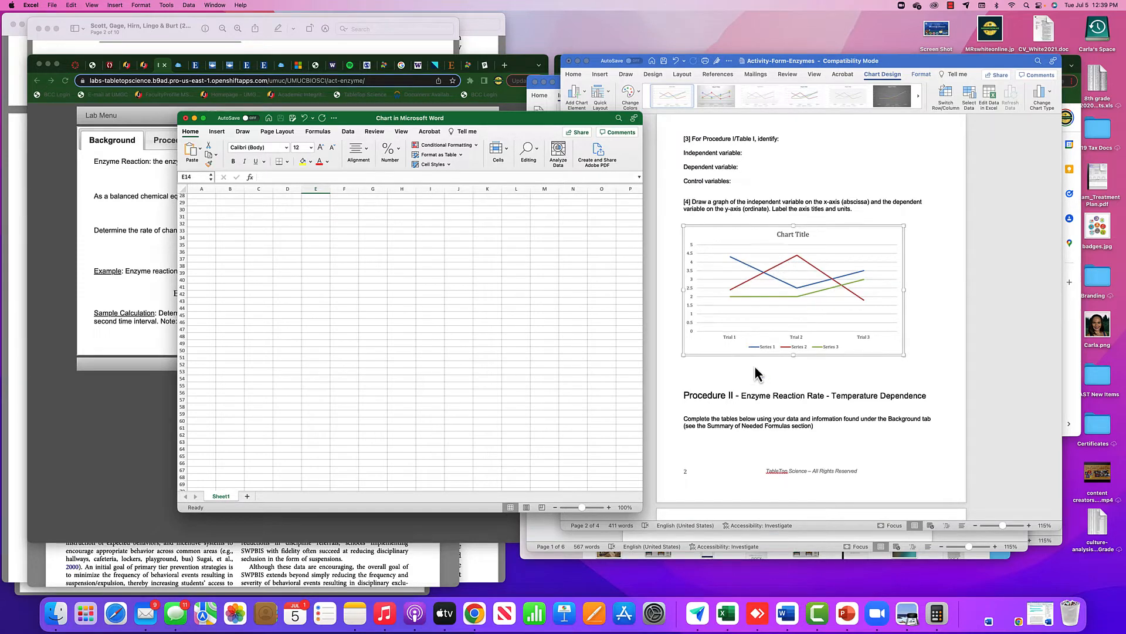
{"action": "scroll", "coordinate": [830, 388], "scroll_direction": "up", "scroll_amount": 1}
{"action": "scroll", "coordinate": [537, 357], "scroll_direction": "up", "scroll_amount": 5}
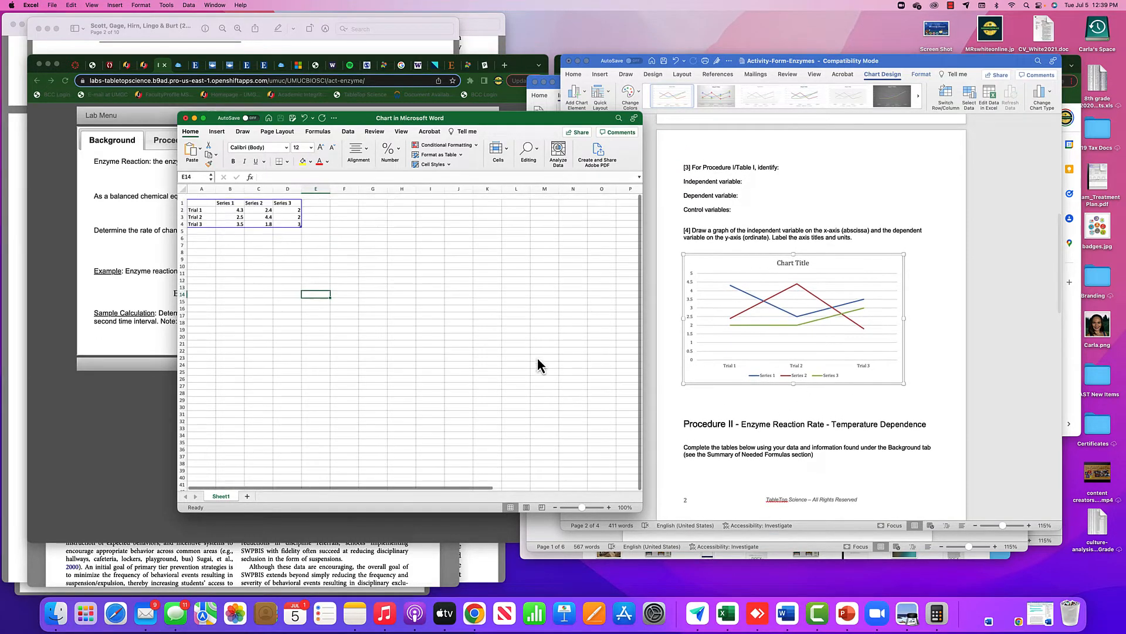
{"action": "left_click", "coordinate": [230, 198]}
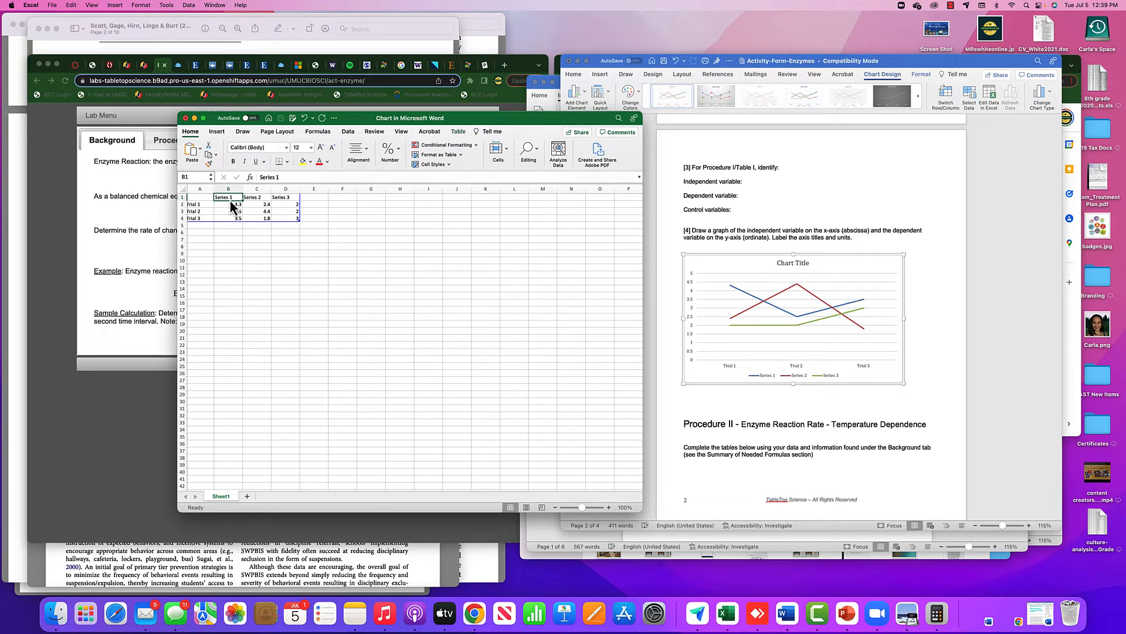
{"action": "type", "text": "Concentration"}
{"action": "key", "text": "Return"}
{"action": "left_click_drag", "start_coordinate": [241, 186], "coordinate": [248, 187]}
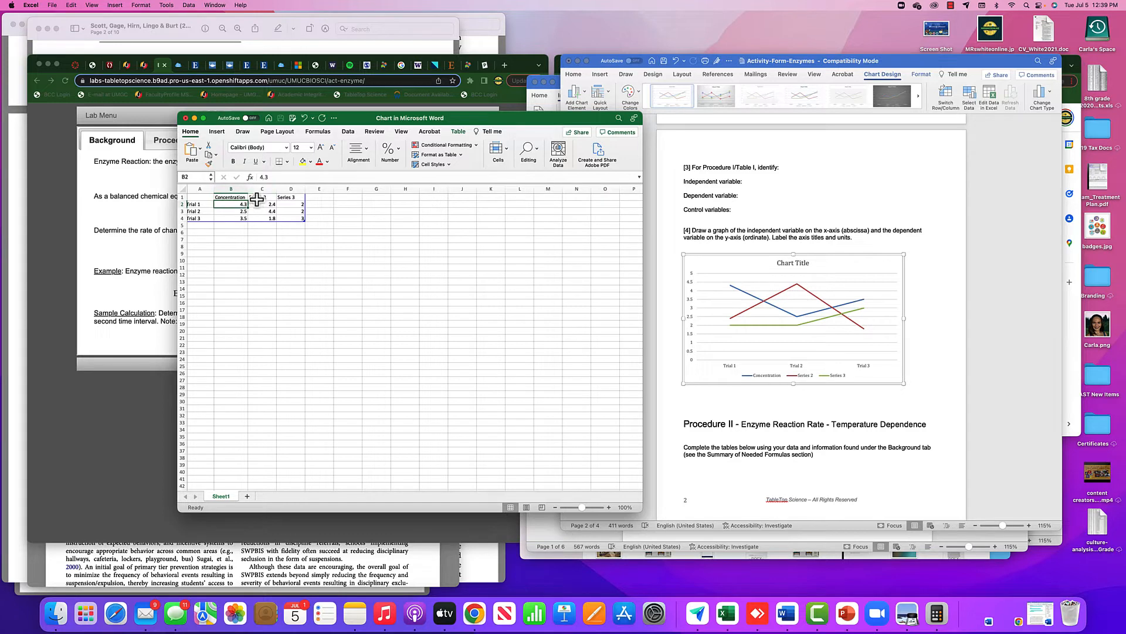
Rename the Series 2 header in the chart data as Oxygen Conc.
{"action": "left_click", "coordinate": [256, 198]}
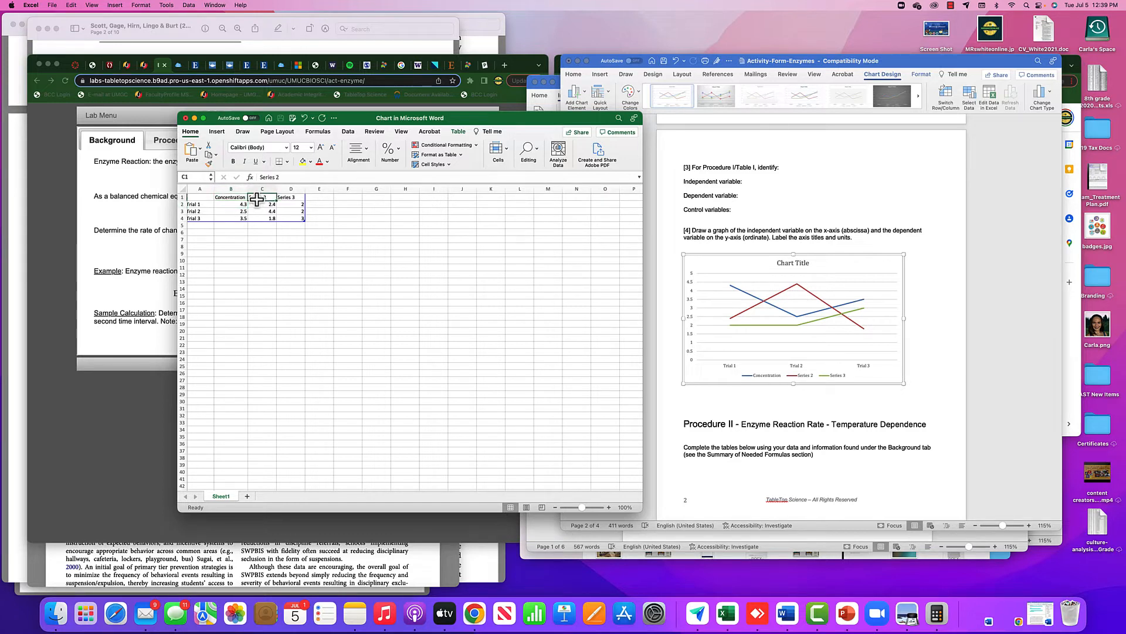
{"action": "type", "text": "Oxygen"}
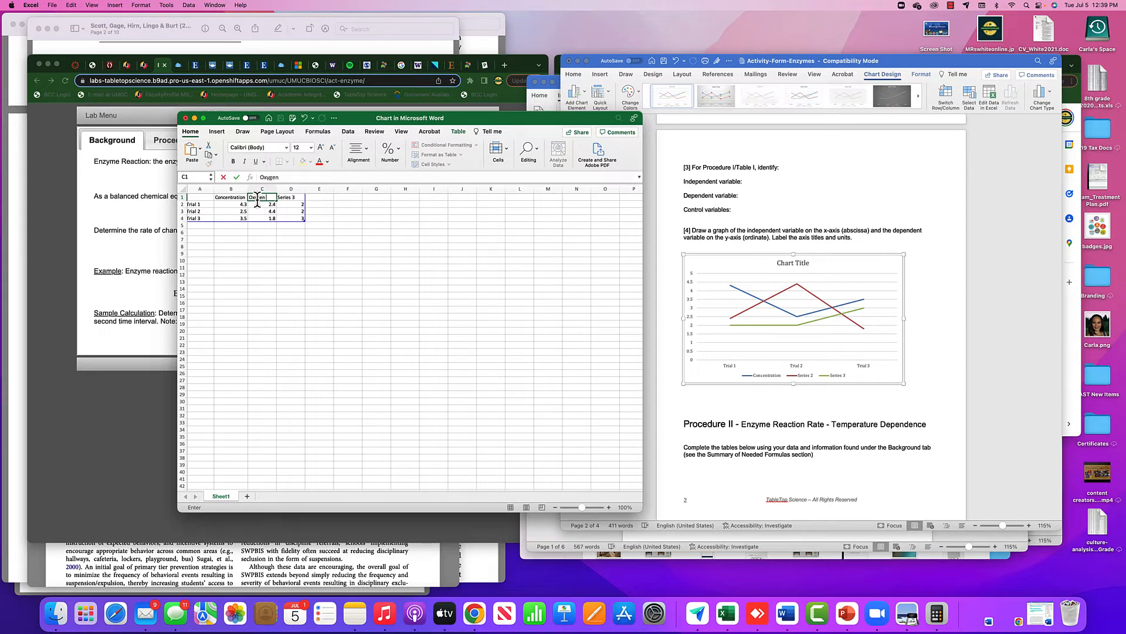
{"action": "type", "text": " Conc"}
{"action": "key", "text": "Return"}
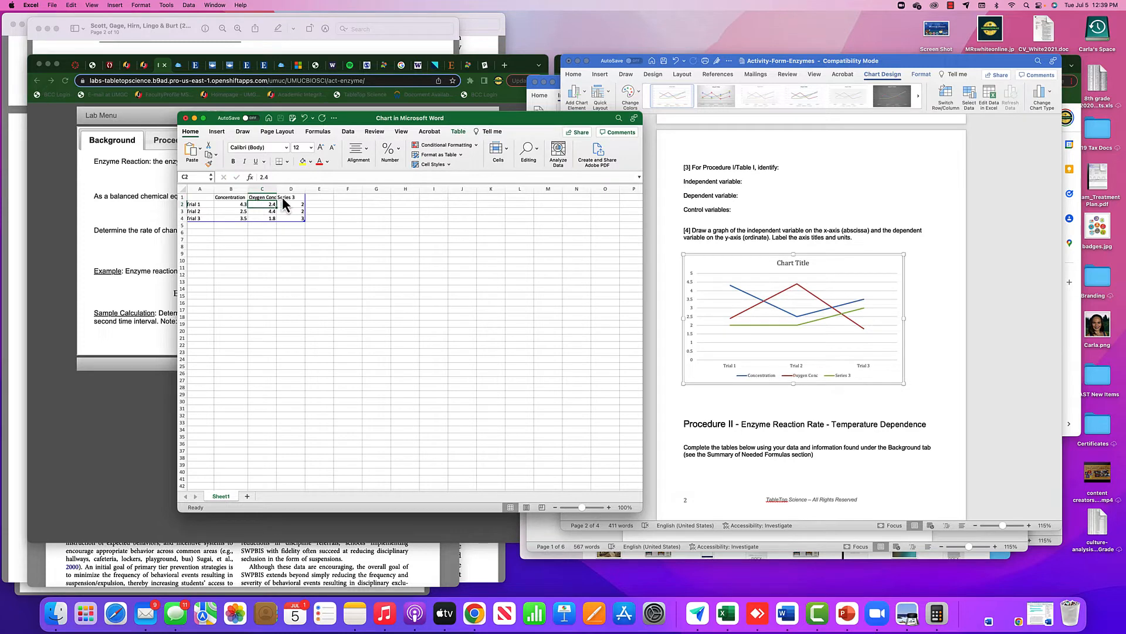
Check the form's Procedure I section and rename the Series 3 header in the chart data as Time.
{"action": "left_click", "coordinate": [282, 196]}
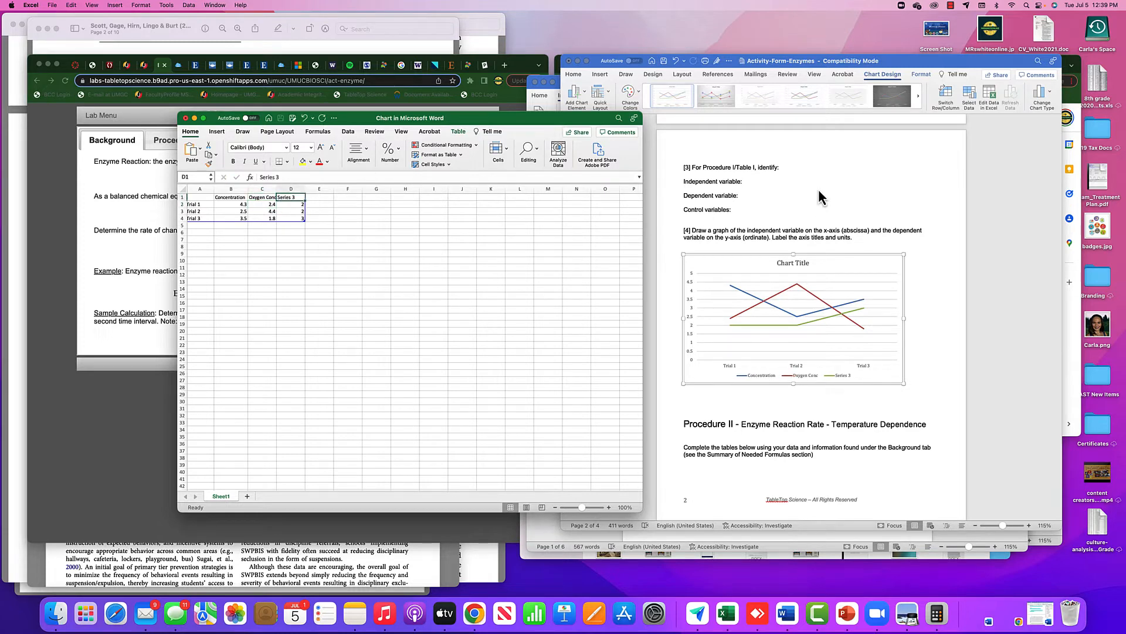
{"action": "scroll", "coordinate": [818, 188], "scroll_direction": "up", "scroll_amount": 8}
{"action": "scroll", "coordinate": [818, 189], "scroll_direction": "down", "scroll_amount": 5}
{"action": "scroll", "coordinate": [819, 189], "scroll_direction": "up", "scroll_amount": 1}
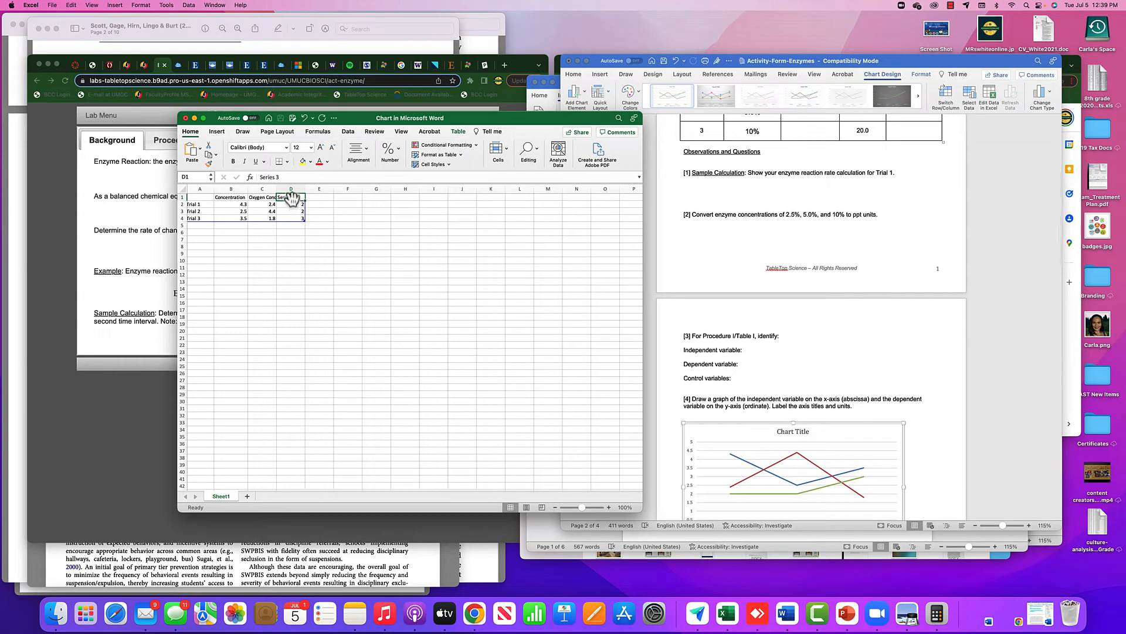
{"action": "type", "text": "Time"}
Enter the Concentration values 2.5, 5 and 10 for Trials 1 to 3, following the form's Procedure I table.
{"action": "left_click", "coordinate": [234, 205]}
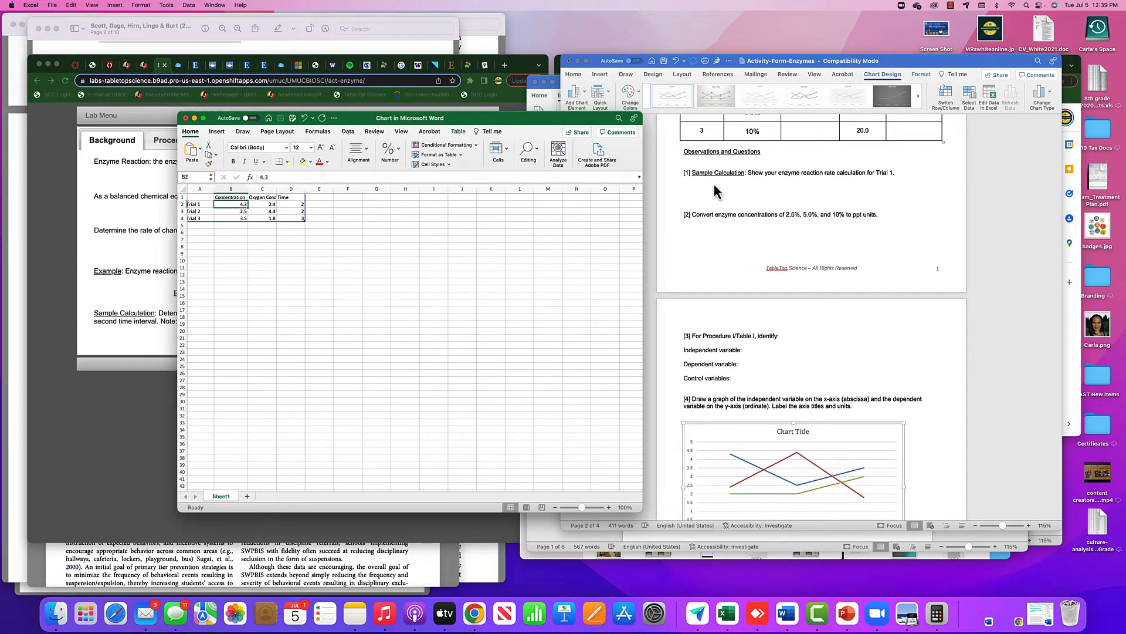
{"action": "scroll", "coordinate": [803, 238], "scroll_direction": "up", "scroll_amount": 3}
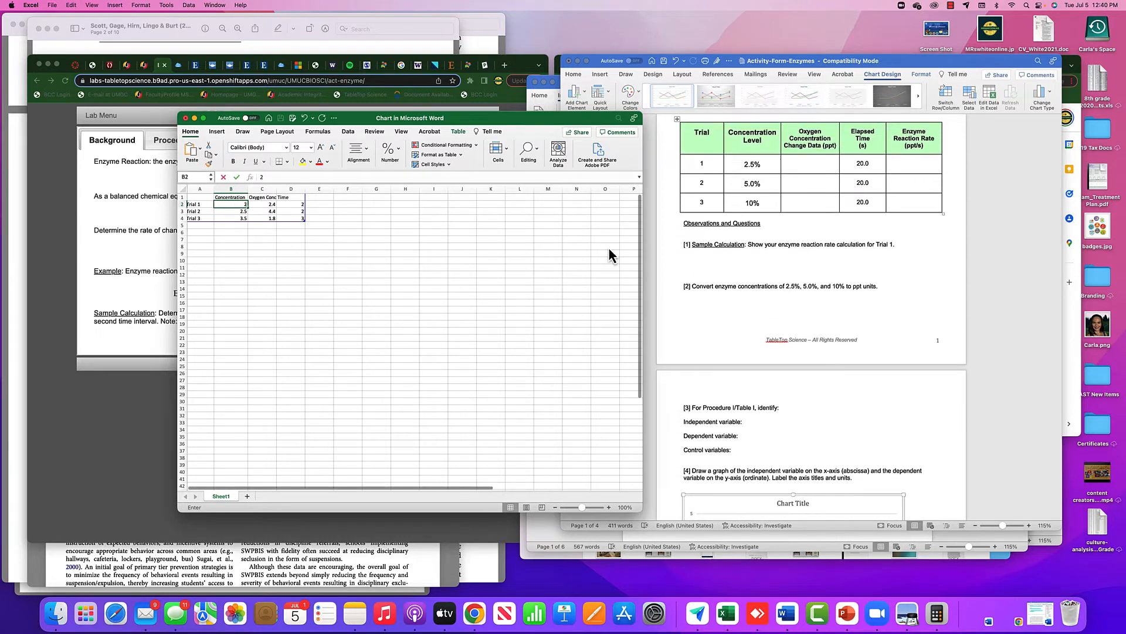
{"action": "type", "text": "2.5"}
{"action": "key", "text": "Return"}
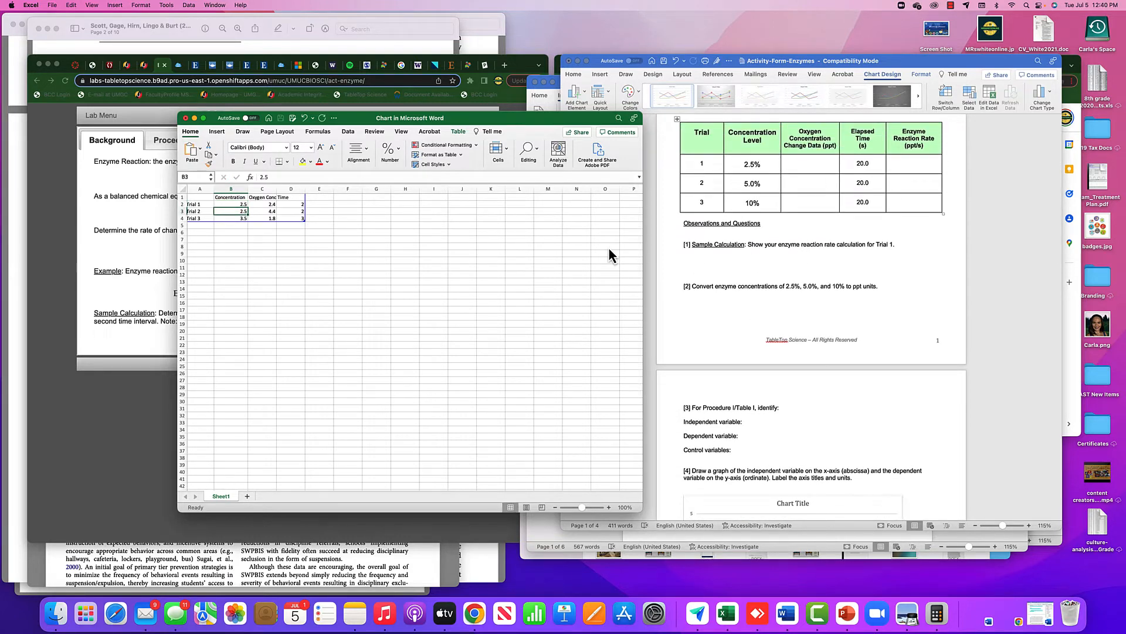
{"action": "type", "text": "5."}
{"action": "type", "text": "0"}
{"action": "key", "text": "Return"}
{"action": "left_click", "coordinate": [237, 212]}
{"action": "type", "text": "5."}
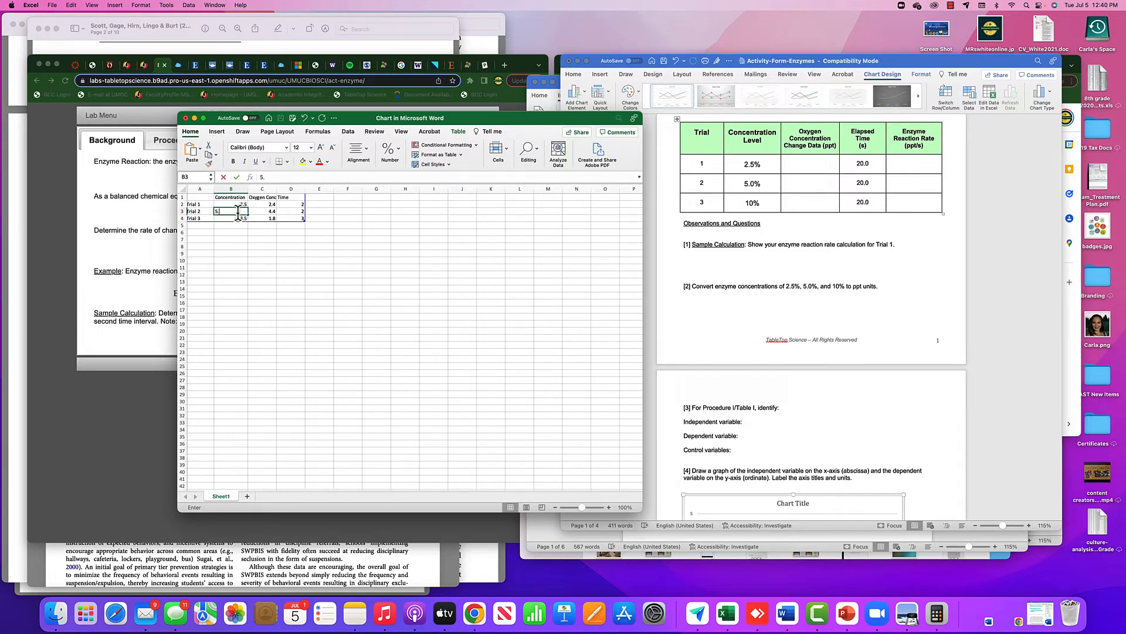
{"action": "key", "text": "Return"}
{"action": "type", "text": "10"}
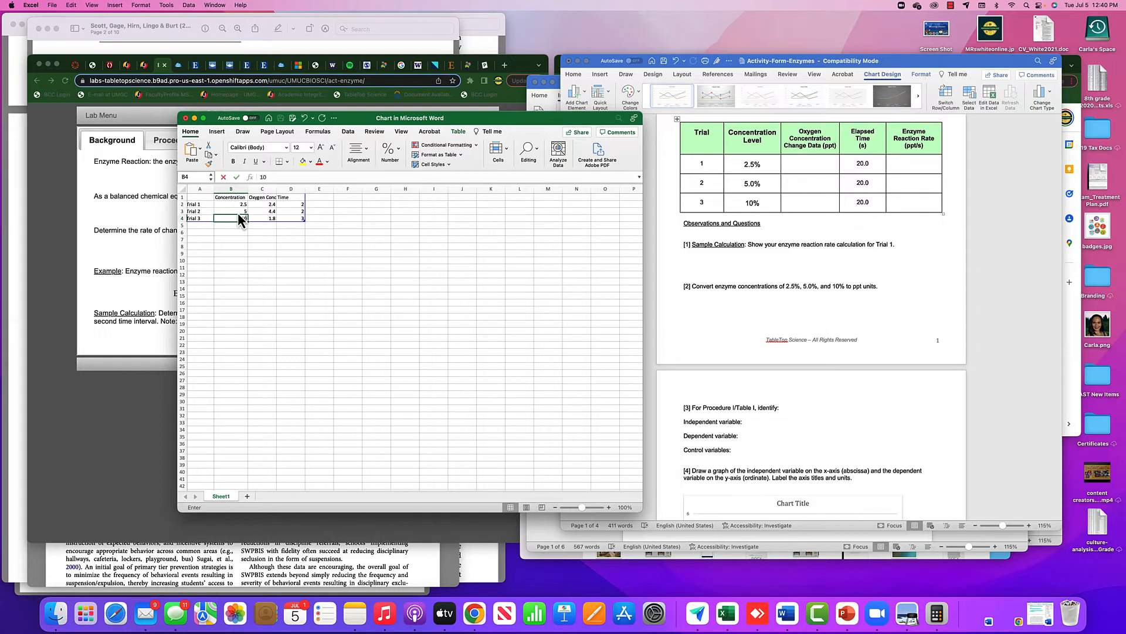
{"action": "key", "text": "Return"}
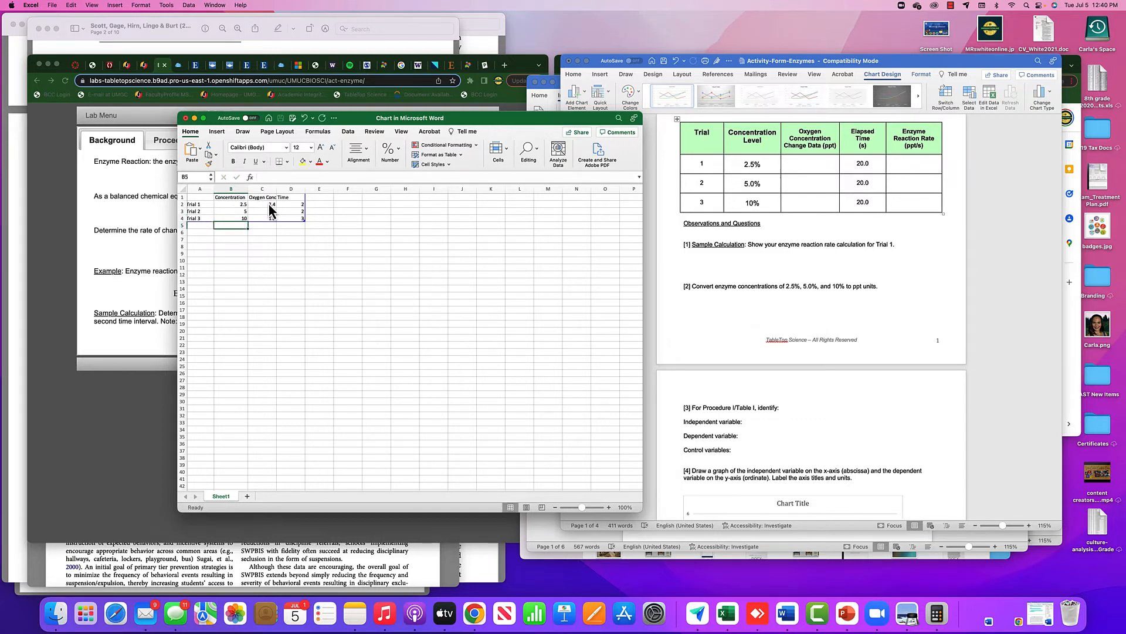
Look up the oxygen changes in the Activity-Form-Enzymes KEY document and enter 4.7, 9.4 and 18.8 for Trials 1 to 3 under Oxygen Conc.
{"action": "left_click", "coordinate": [269, 205]}
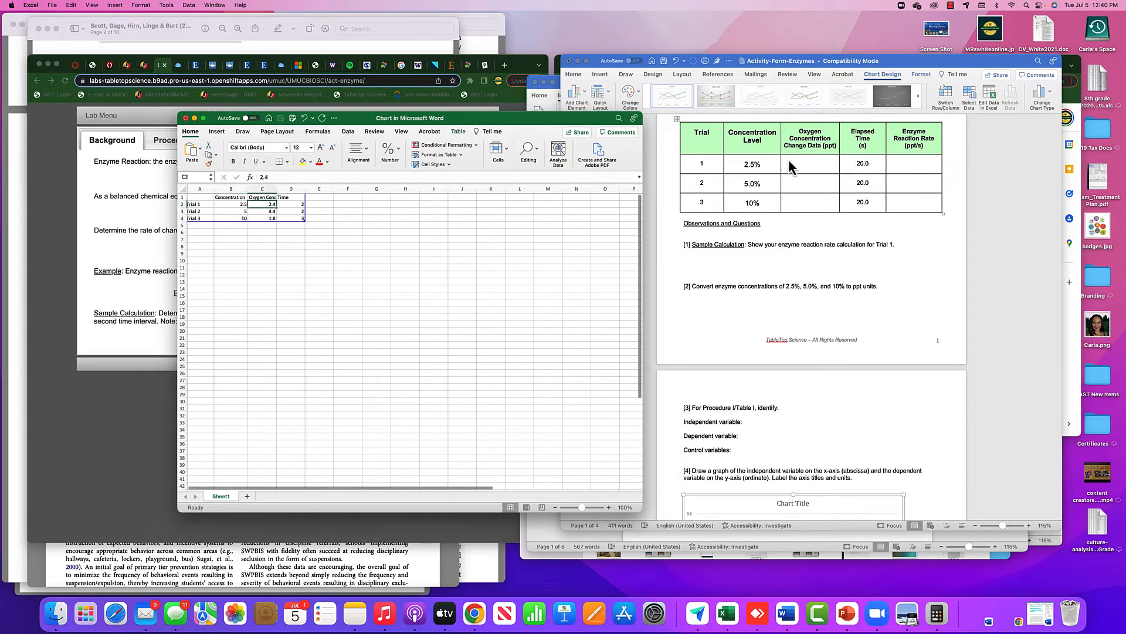
{"action": "left_click", "coordinate": [530, 82]}
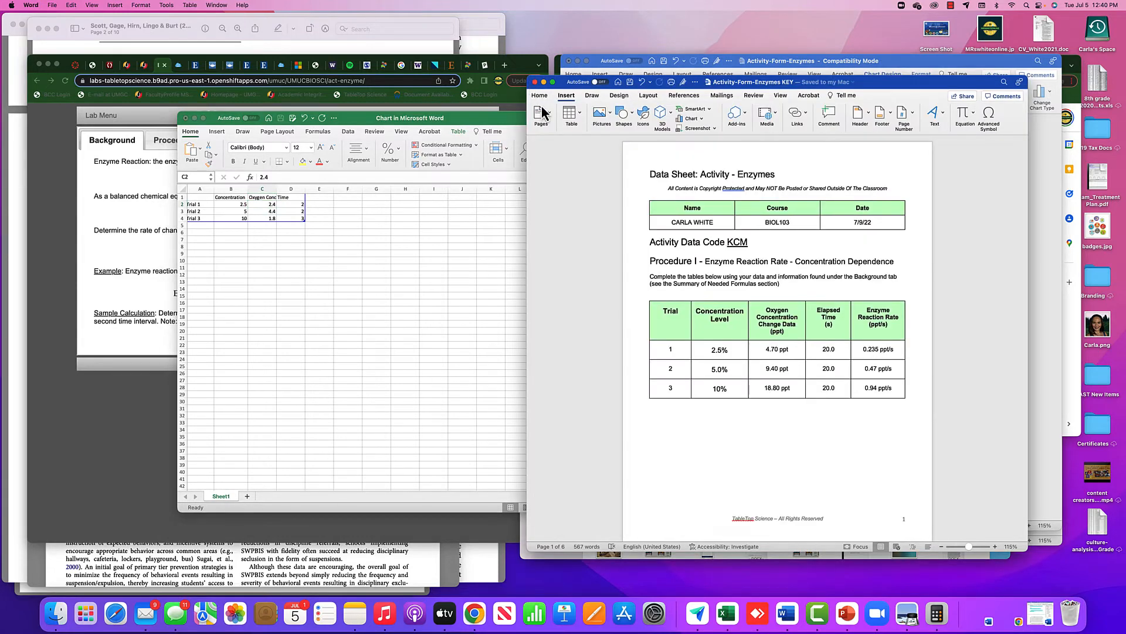
{"action": "left_click", "coordinate": [268, 213]}
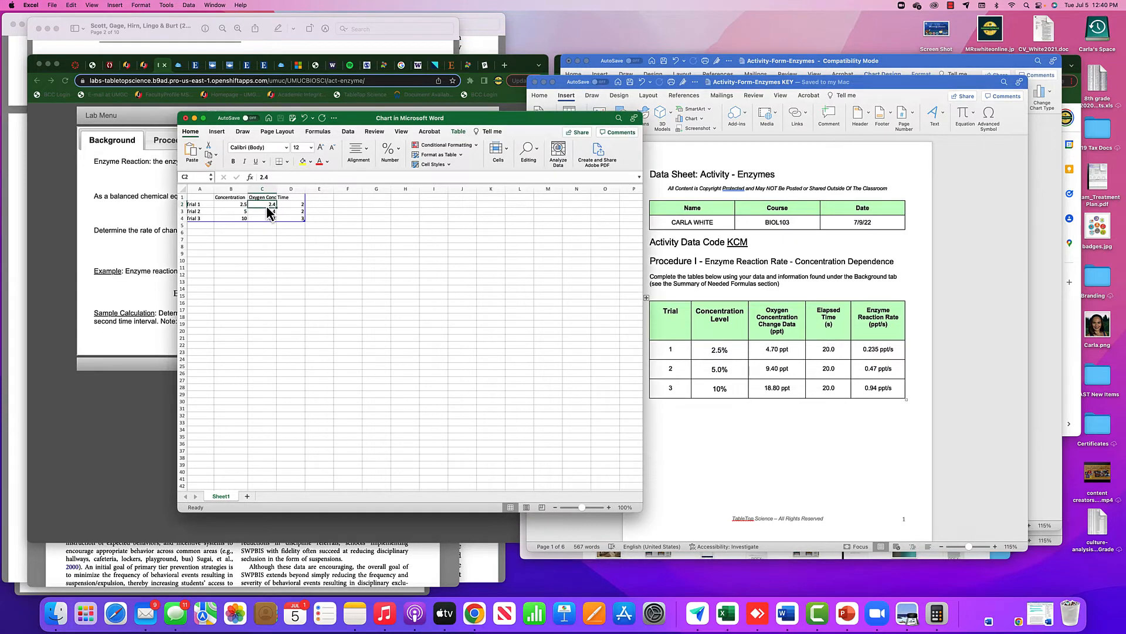
{"action": "type", "text": "4.7"}
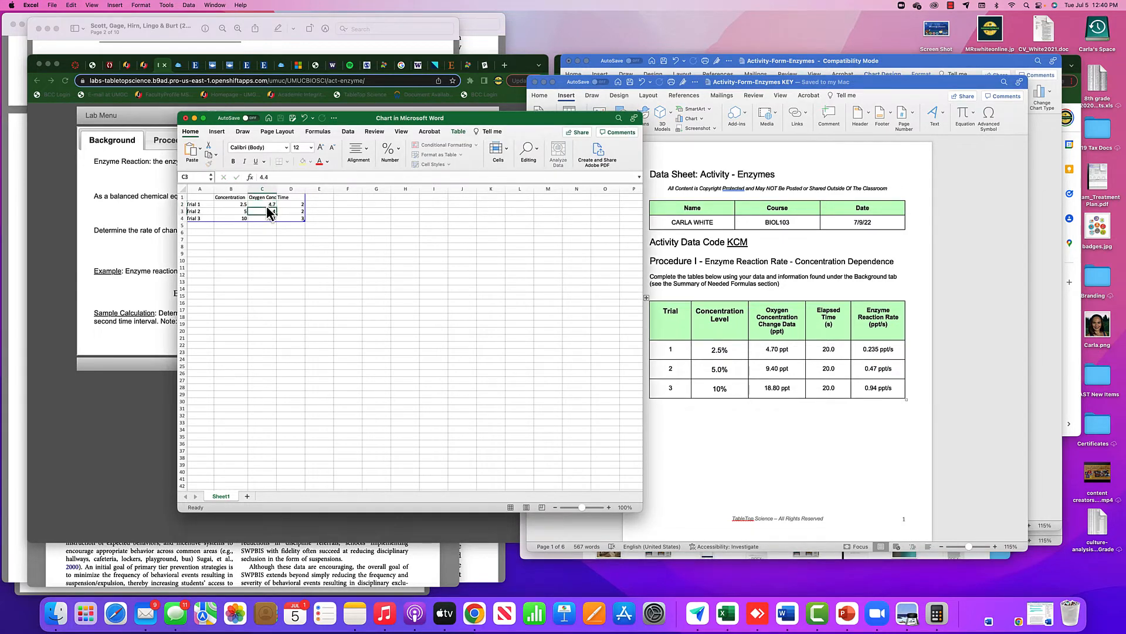
{"action": "key", "text": "Return"}
{"action": "type", "text": "1"}
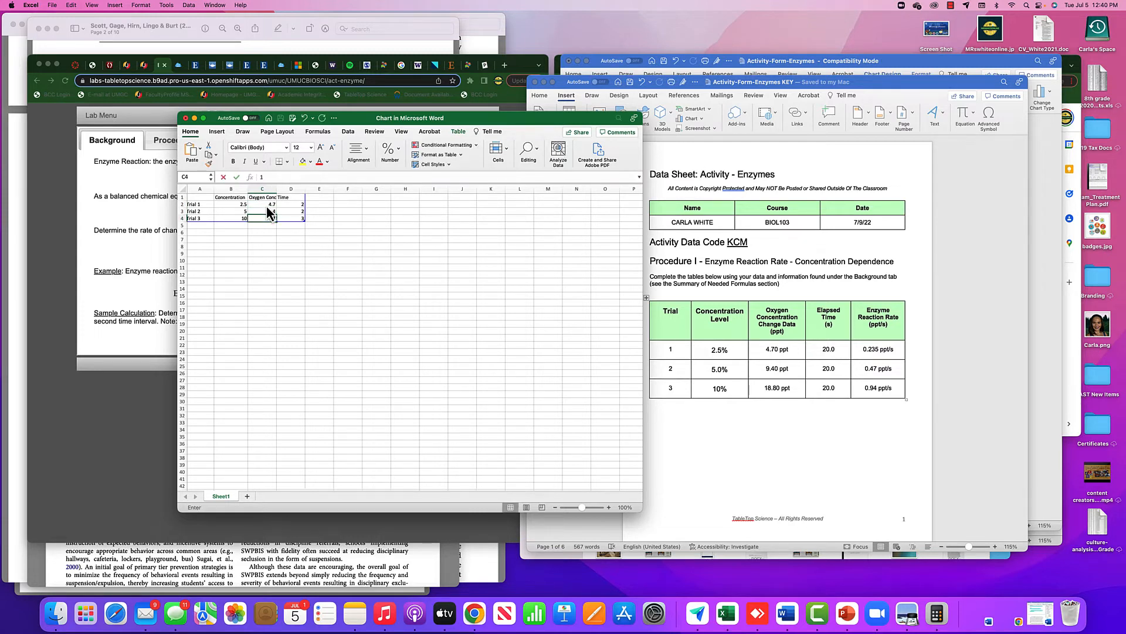
{"action": "type", "text": "8.8"}
{"action": "key", "text": "Return"}
Bring the activity form's table back into view and enter 20 as the Time value for all three trials.
{"action": "left_click", "coordinate": [892, 73]}
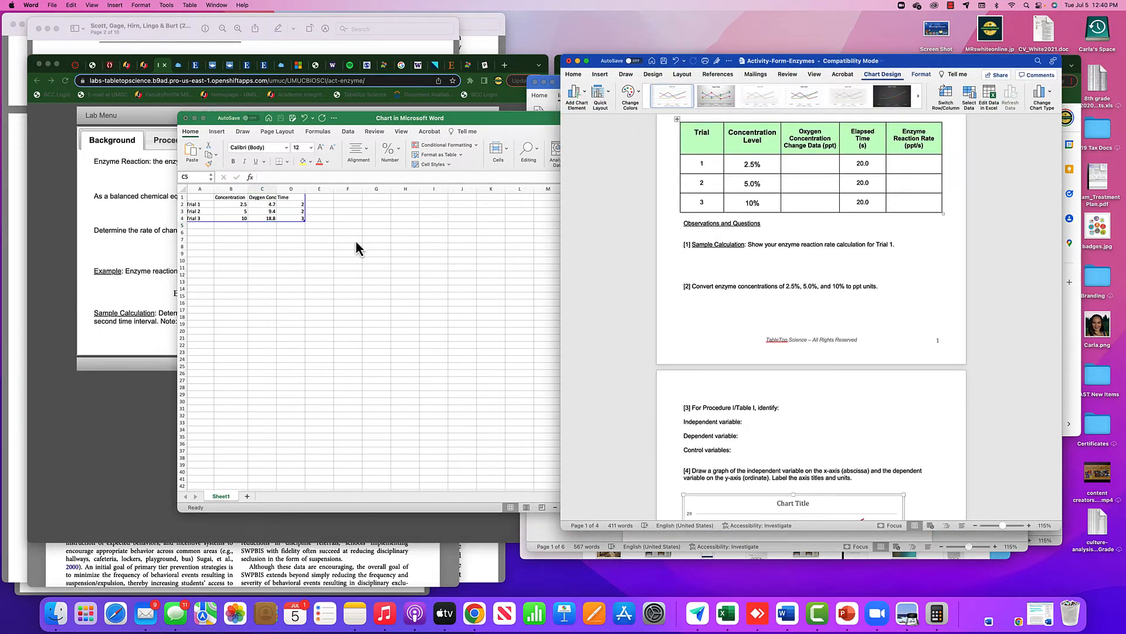
{"action": "left_click", "coordinate": [298, 203]}
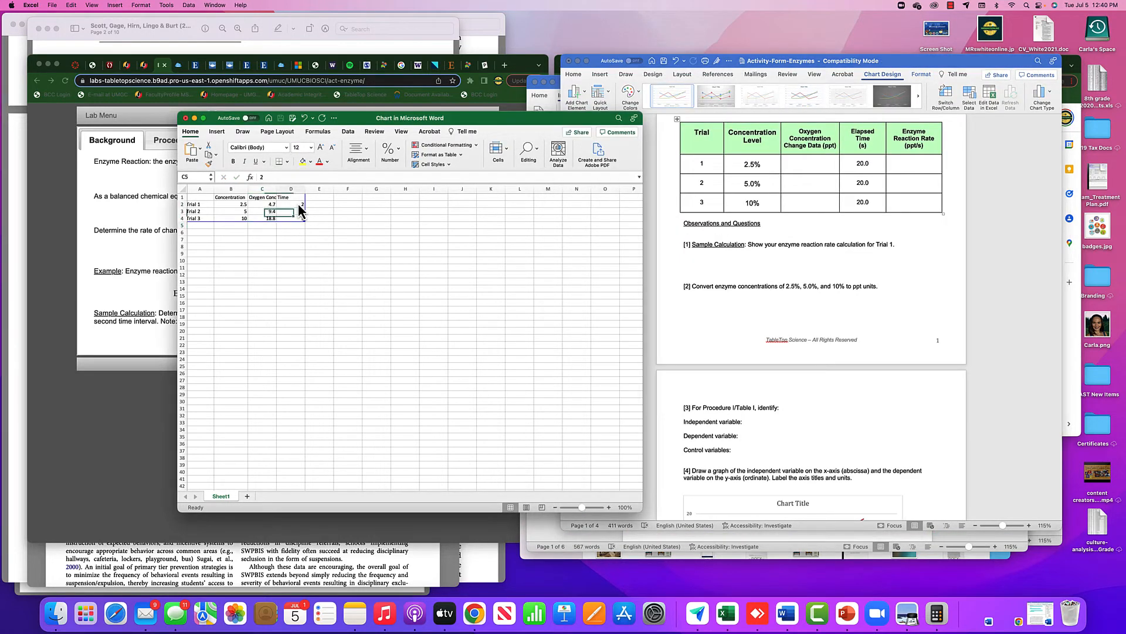
{"action": "type", "text": "20"}
{"action": "key", "text": "Return"}
{"action": "type", "text": "20"}
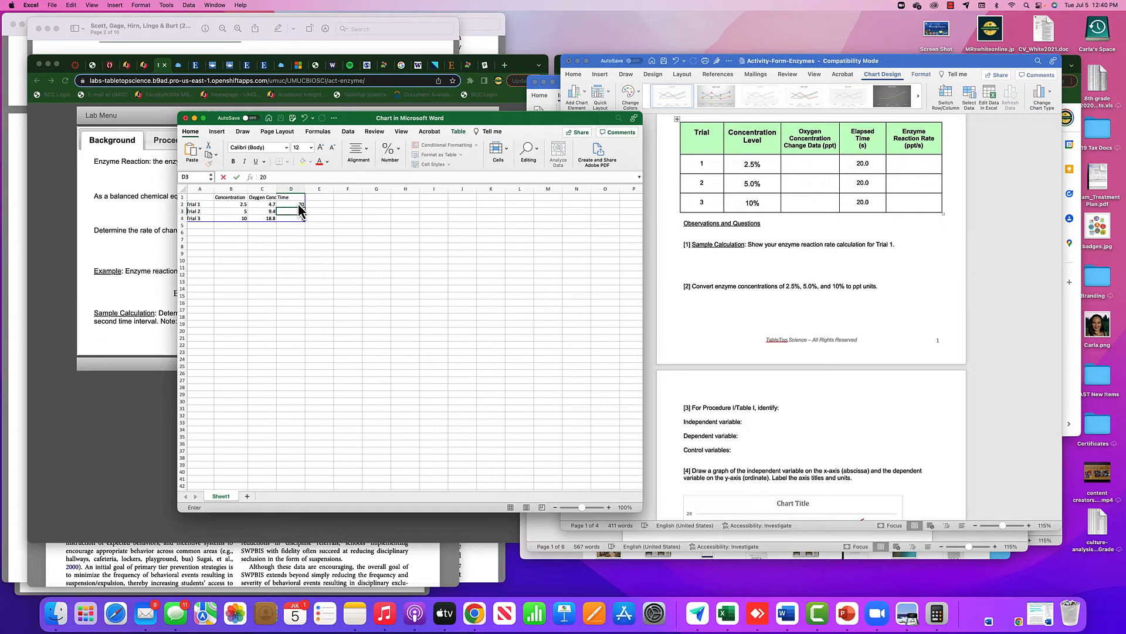
{"action": "key", "text": "Return"}
{"action": "type", "text": "20"}
{"action": "key", "text": "Return"}
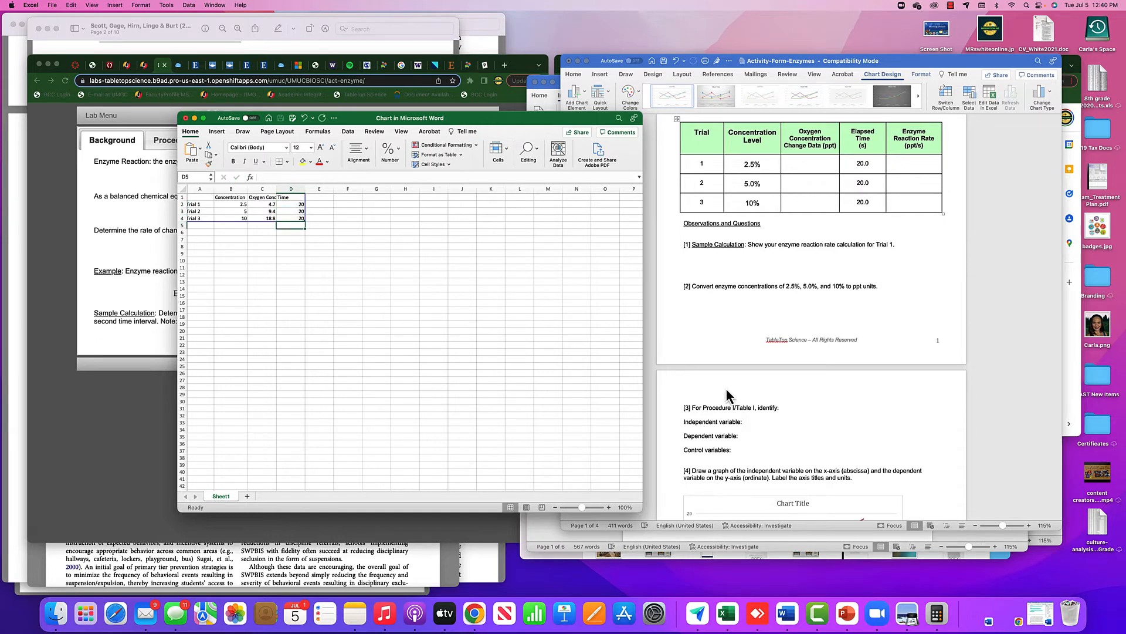
Inspect the Time line in the form's chart, then clear the Time header and its three values from the chart data.
{"action": "scroll", "coordinate": [726, 389], "scroll_direction": "down", "scroll_amount": 5}
{"action": "scroll", "coordinate": [726, 386], "scroll_direction": "down", "scroll_amount": 3}
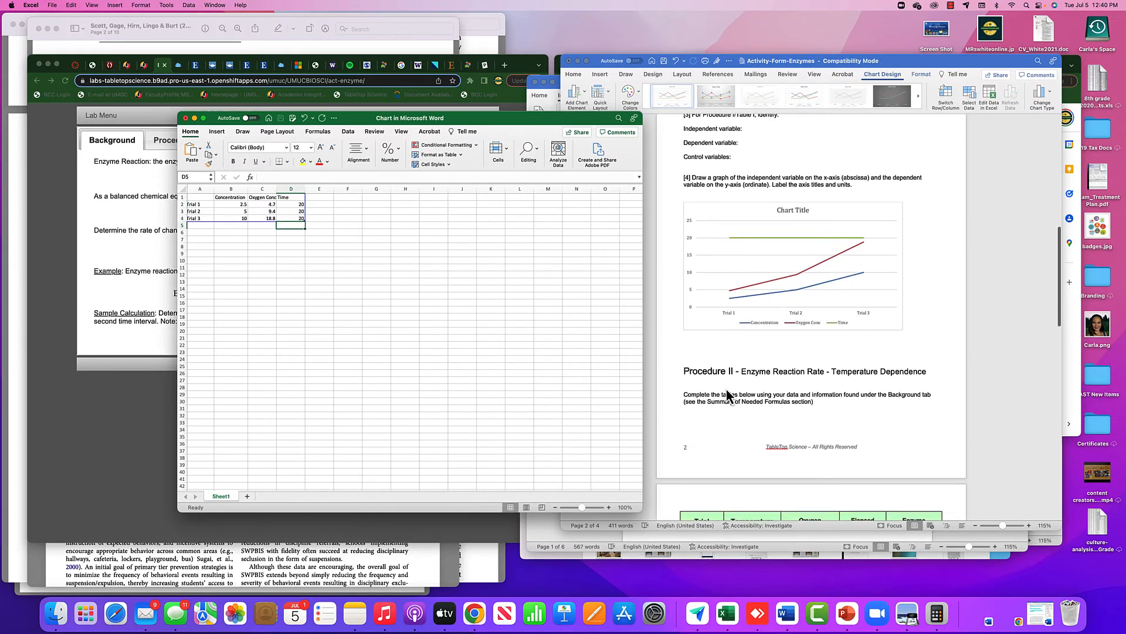
{"action": "left_click", "coordinate": [544, 320]}
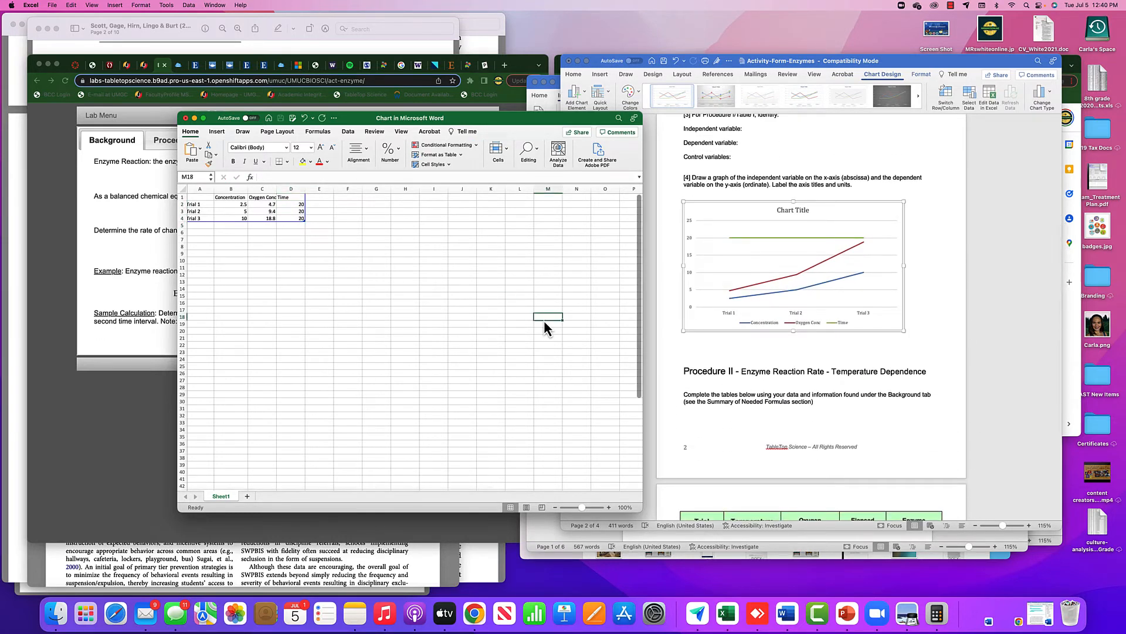
{"action": "left_click", "coordinate": [779, 238]}
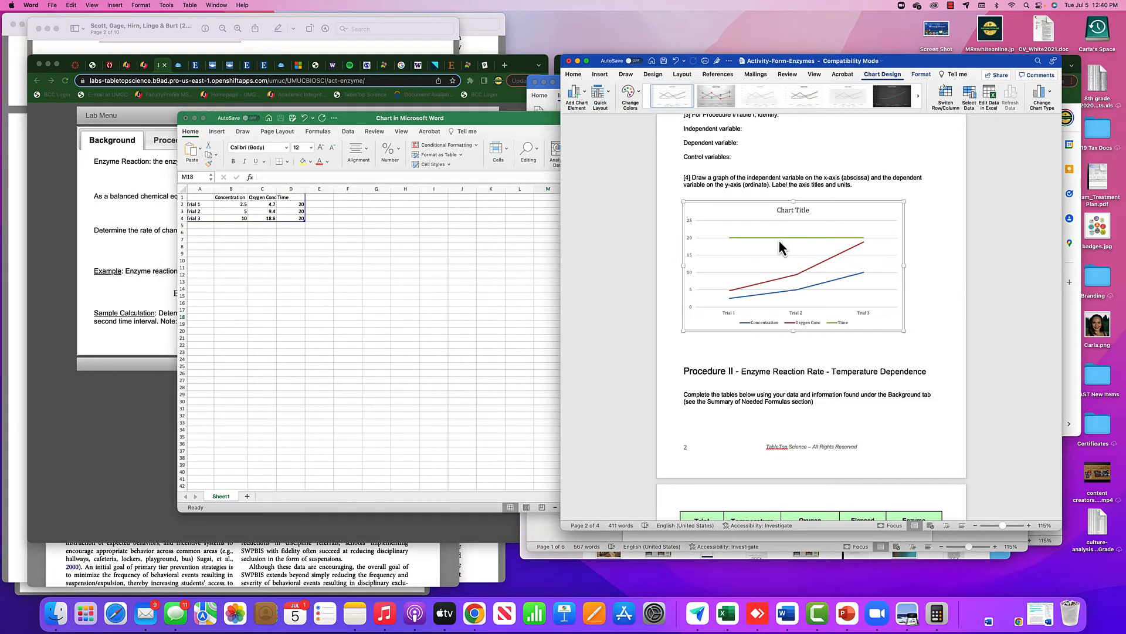
{"action": "left_click", "coordinate": [779, 238]}
{"action": "mouse_move", "coordinate": [778, 240]}
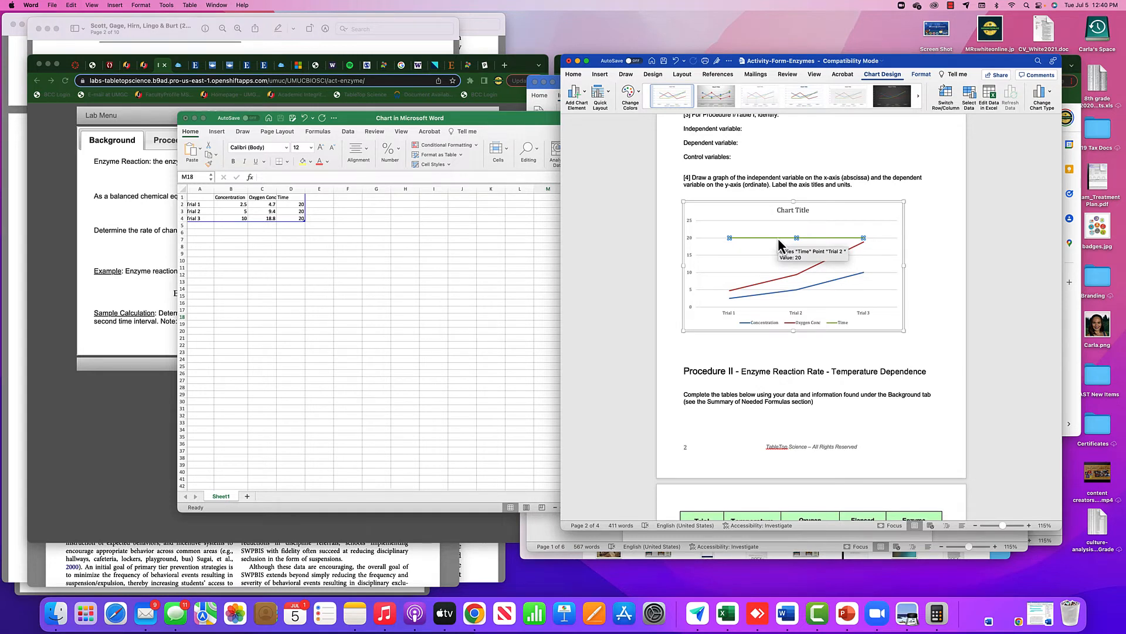
{"action": "left_click", "coordinate": [973, 284]}
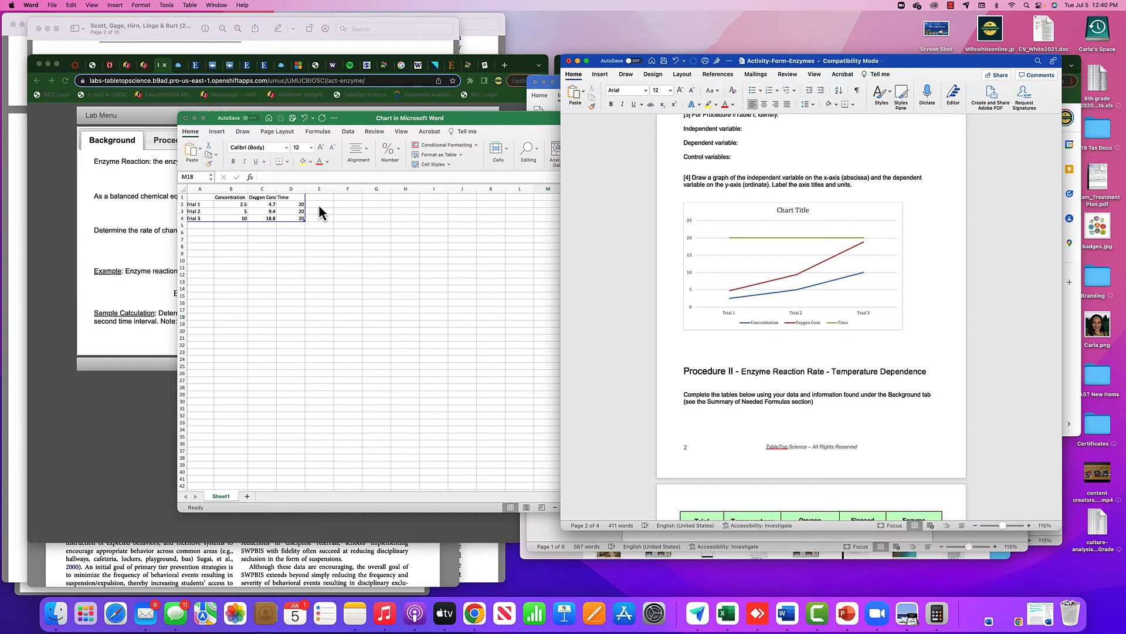
{"action": "left_click", "coordinate": [295, 210]}
{"action": "left_click_drag", "start_coordinate": [291, 198], "coordinate": [288, 221]}
{"action": "key", "text": "Delete"}
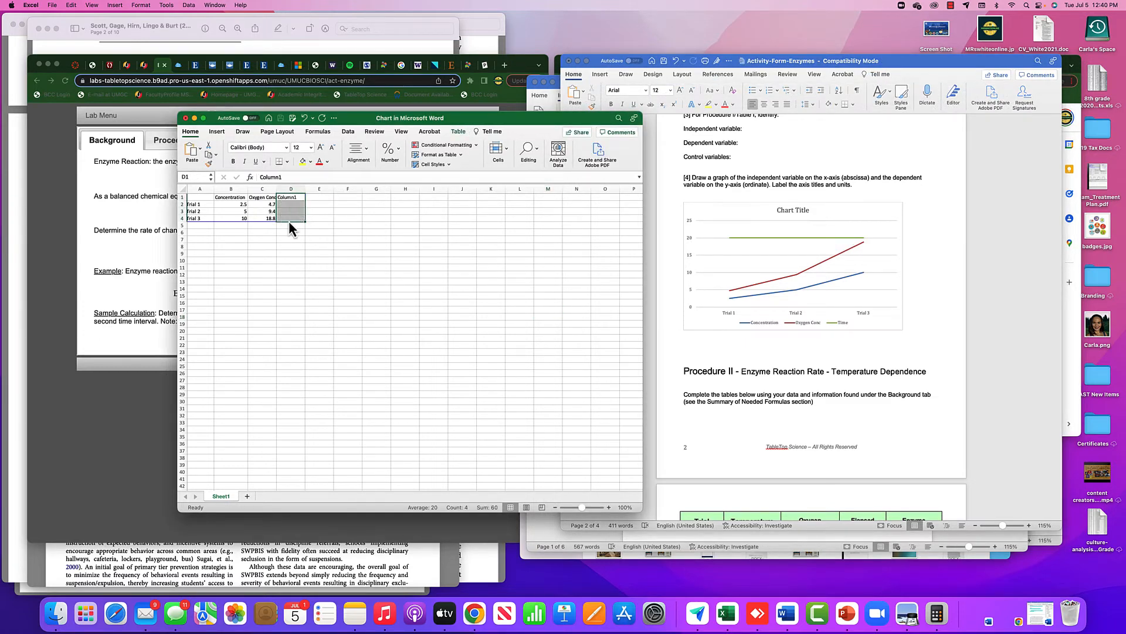
{"action": "left_click", "coordinate": [303, 240]}
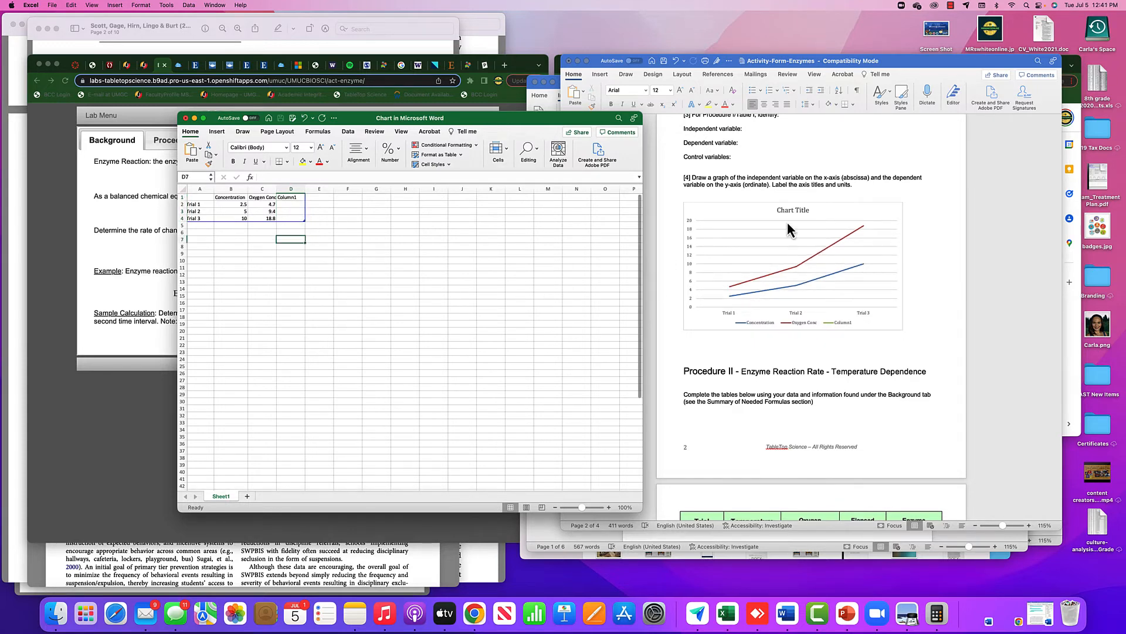
Move the data sheet window away from the form and set the chart title to "Concentration % vs. Oxygen Concentration Change".
{"action": "left_click", "coordinate": [942, 271]}
{"action": "left_click_drag", "start_coordinate": [473, 119], "coordinate": [381, 115]}
{"action": "double_click", "coordinate": [770, 217]}
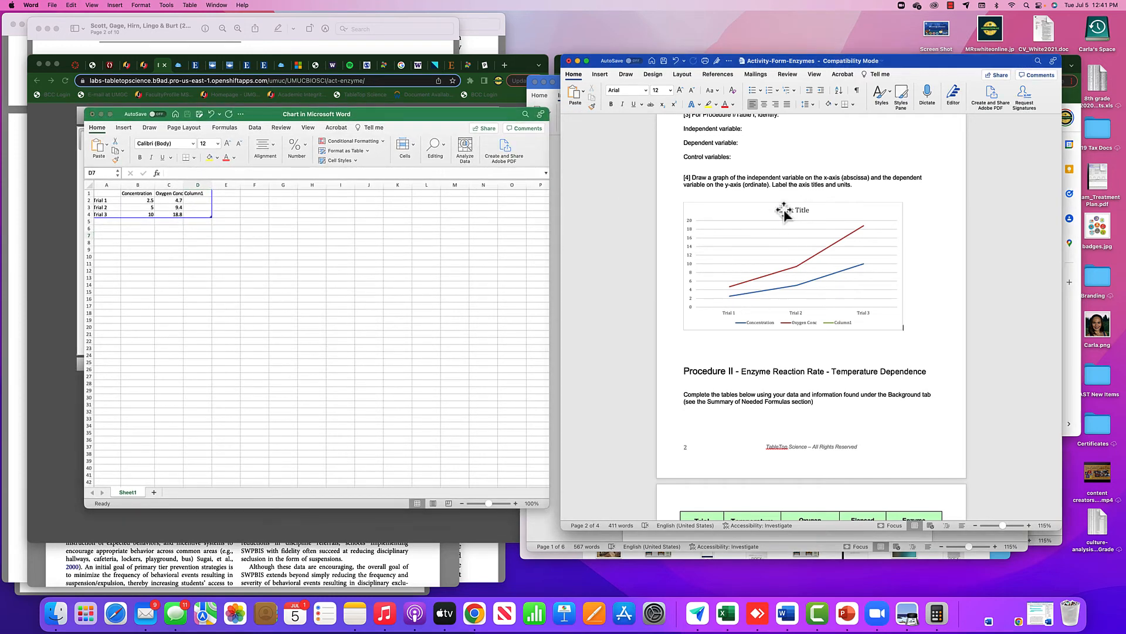
{"action": "double_click", "coordinate": [737, 212]}
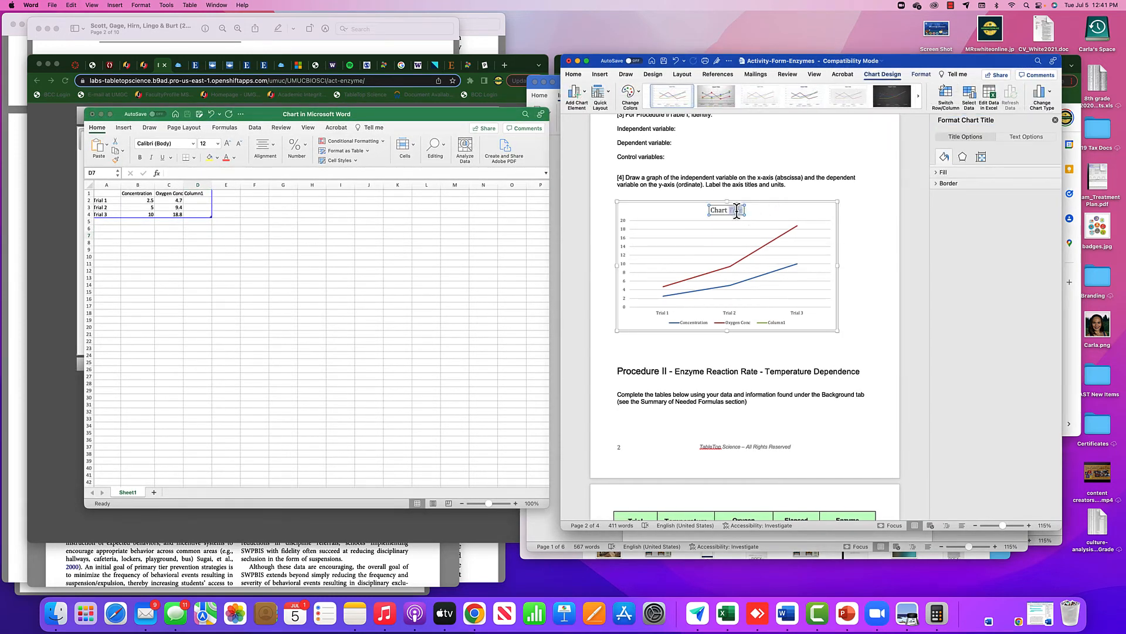
{"action": "triple_click", "coordinate": [737, 212]}
{"action": "type", "text": "Concentration % vs. Oxygen Concentration"}
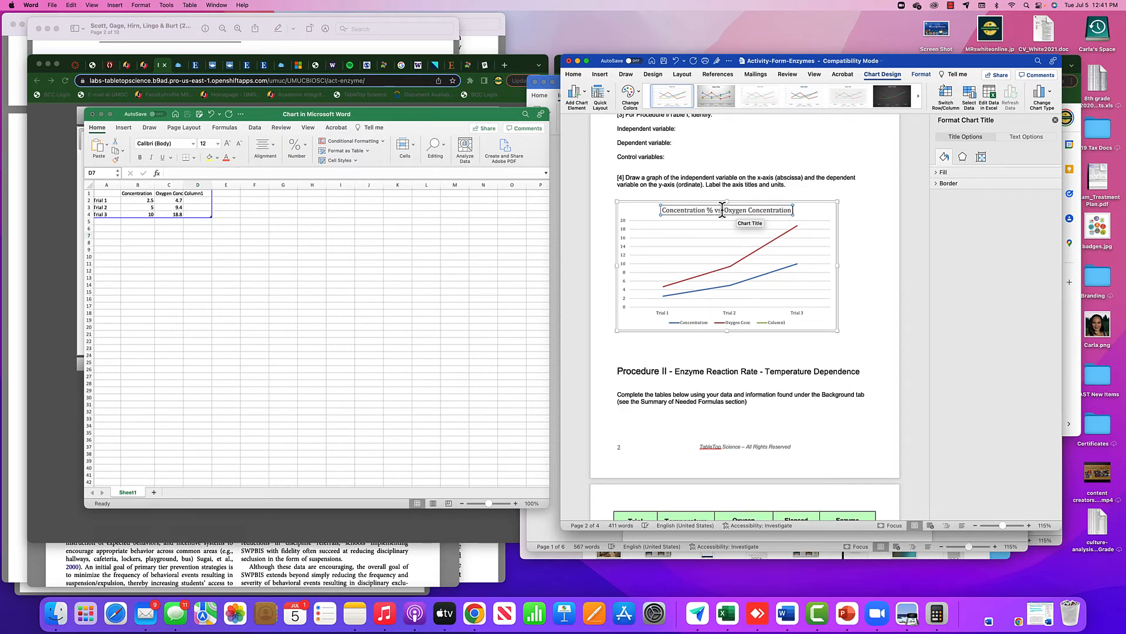
{"action": "type", "text": " Change"}
{"action": "left_click", "coordinate": [886, 261]}
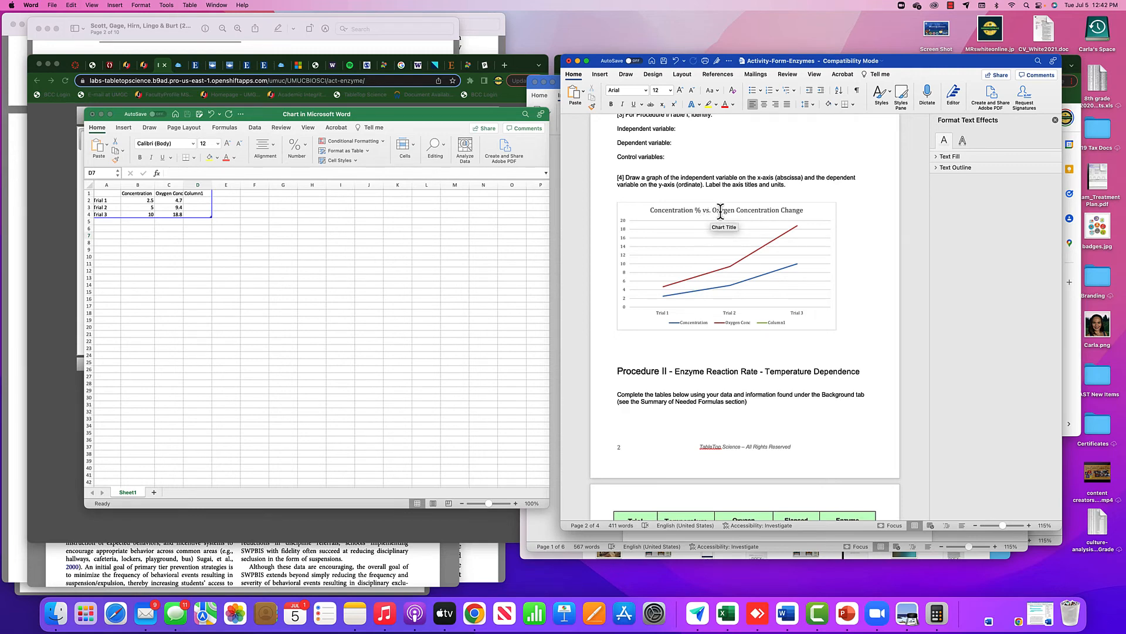
{"action": "scroll", "coordinate": [716, 284], "scroll_direction": "down", "scroll_amount": 1}
{"action": "scroll", "coordinate": [729, 297], "scroll_direction": "up", "scroll_amount": 2}
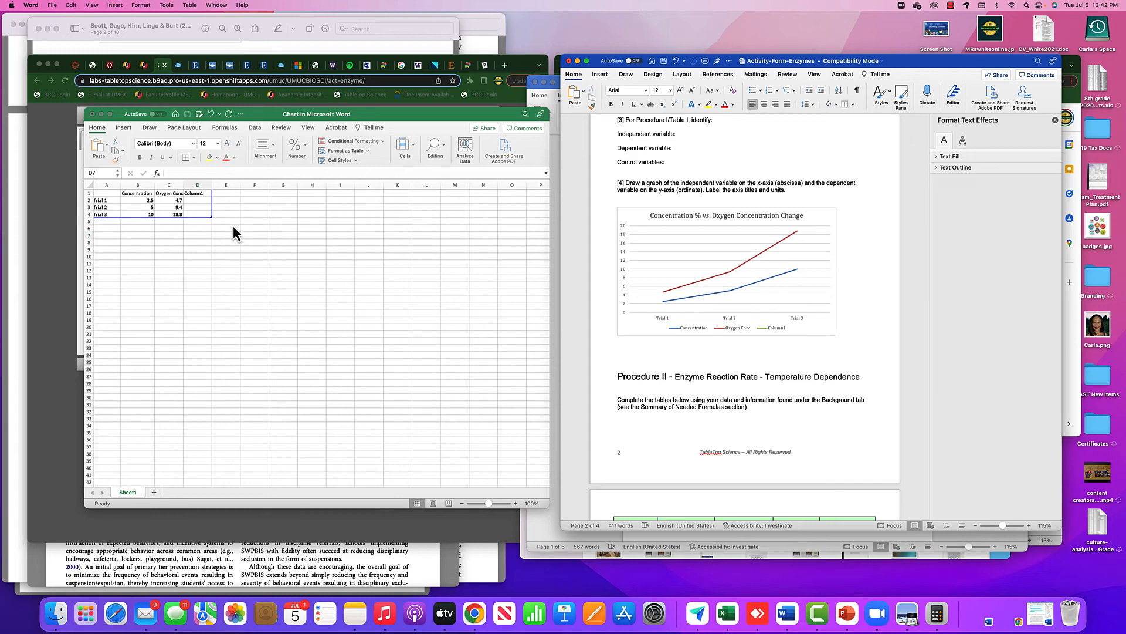
{"action": "left_click_drag", "start_coordinate": [440, 113], "coordinate": [464, 106]}
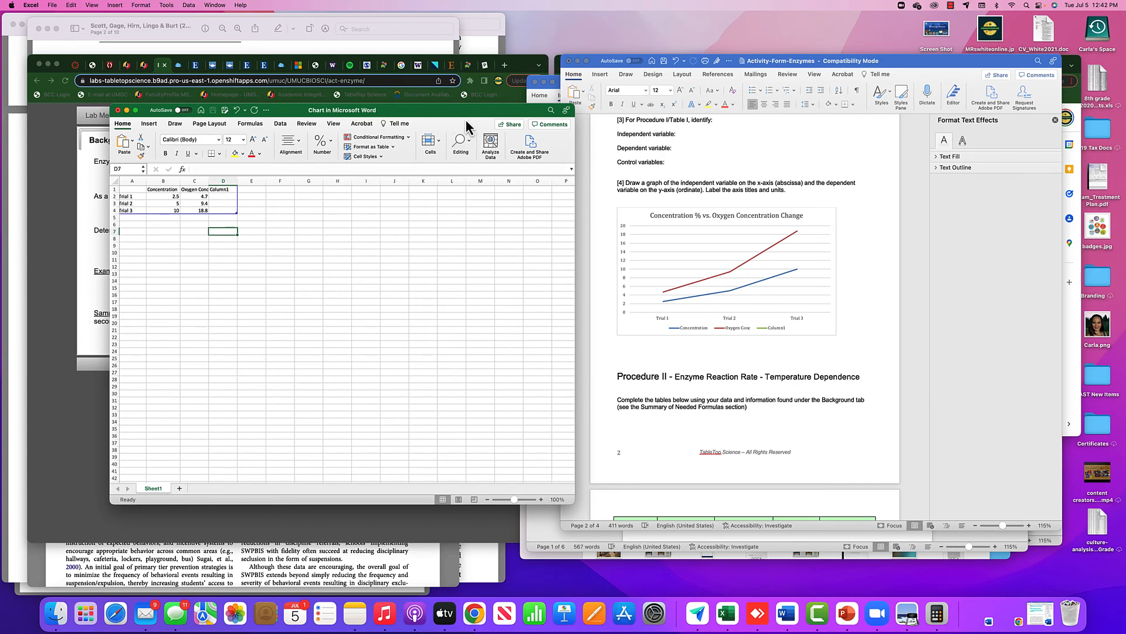
{"action": "left_click_drag", "start_coordinate": [459, 111], "coordinate": [441, 113]}
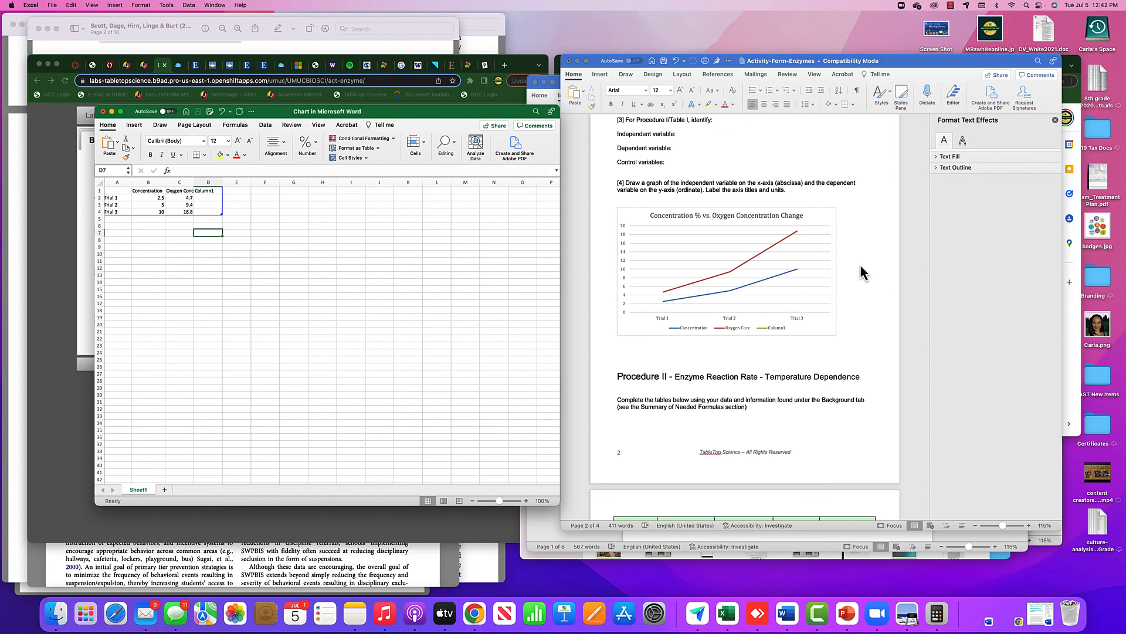
{"action": "left_click", "coordinate": [950, 6]}
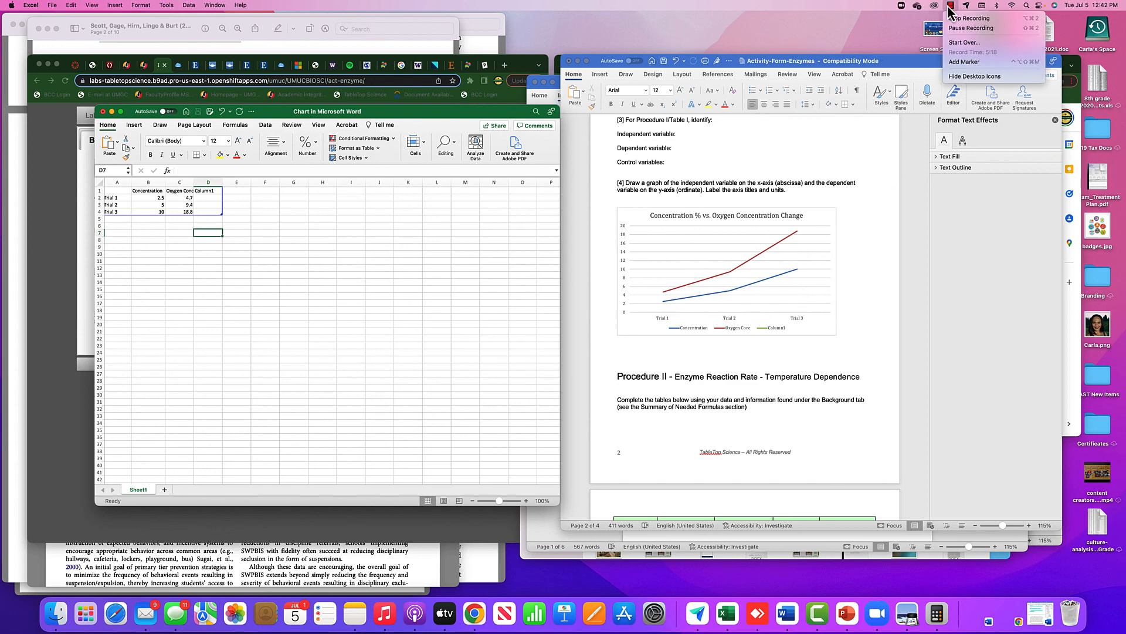